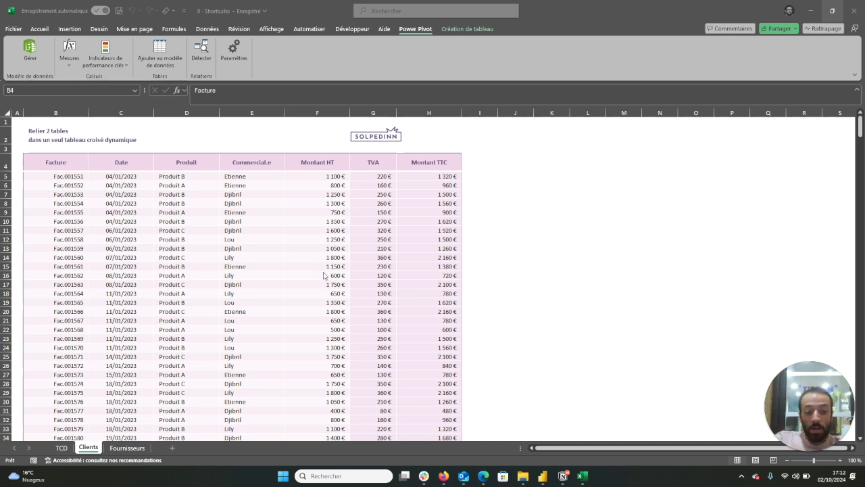
Step: Look over the Clients table and the Fournisseurs sheet, then return to Clients
left_click(153, 268)
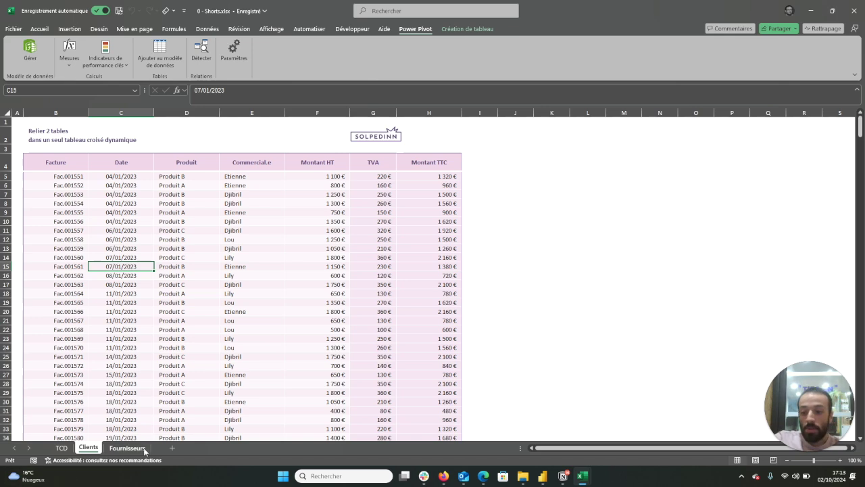
left_click(143, 449)
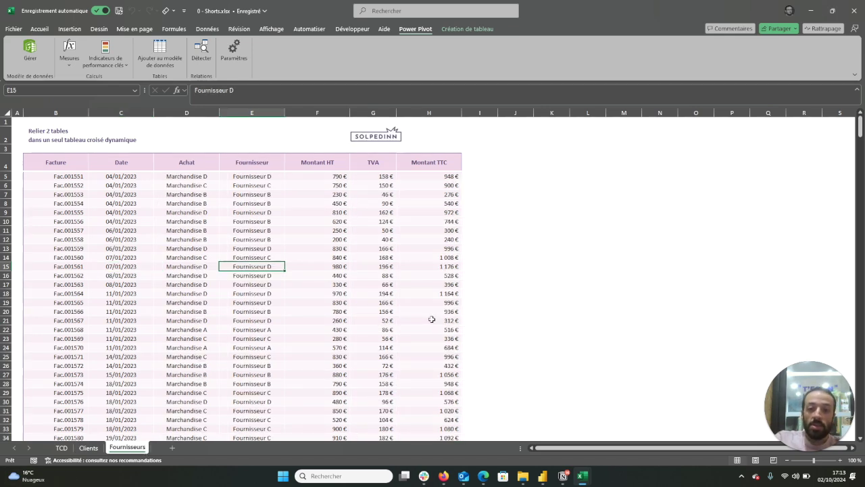
left_click(92, 449)
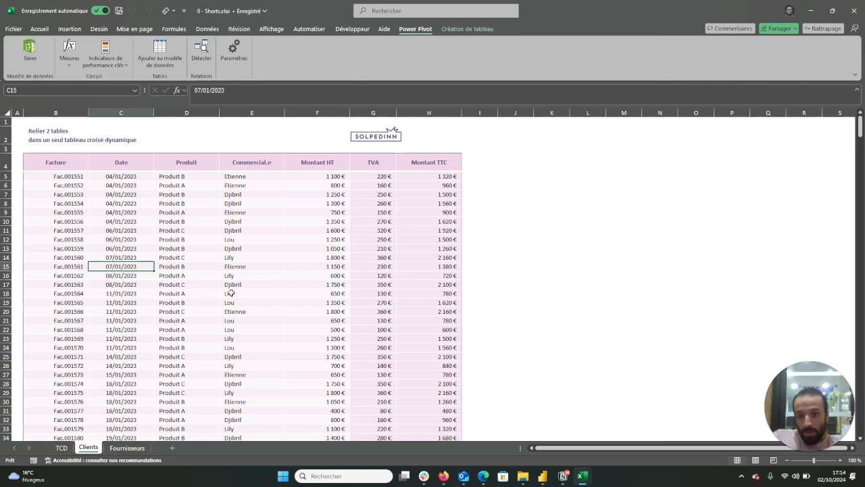
Step: Add the Clients table to the Power Pivot data model as Tableau7 and browse its 515 rows
left_click(229, 284)
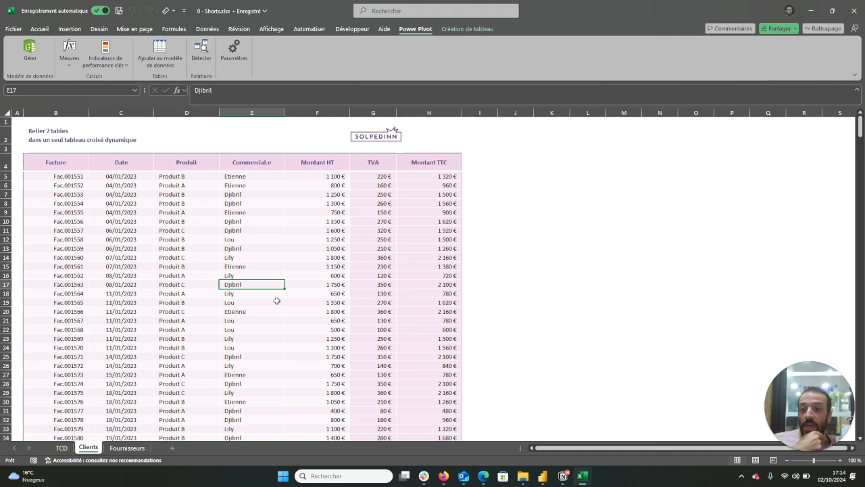
left_click(161, 68)
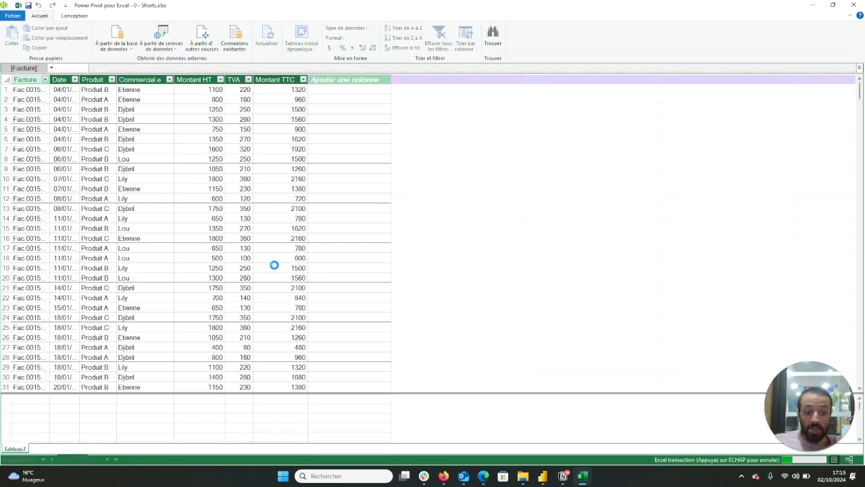
scroll(251, 237, "down", 5)
scroll(251, 238, "down", 15)
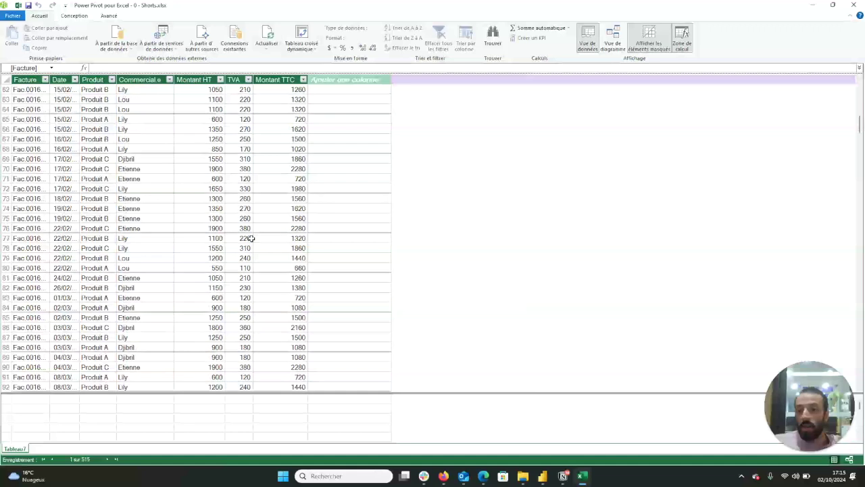
scroll(251, 237, "down", 13)
scroll(251, 237, "down", 5)
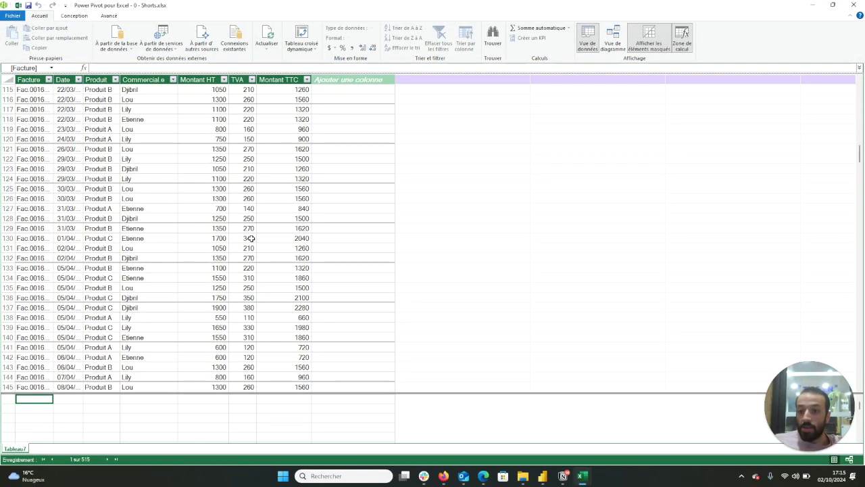
scroll(251, 238, "up", 5)
scroll(250, 238, "up", 8)
scroll(251, 238, "up", 8)
scroll(250, 238, "up", 8)
scroll(250, 238, "up", 9)
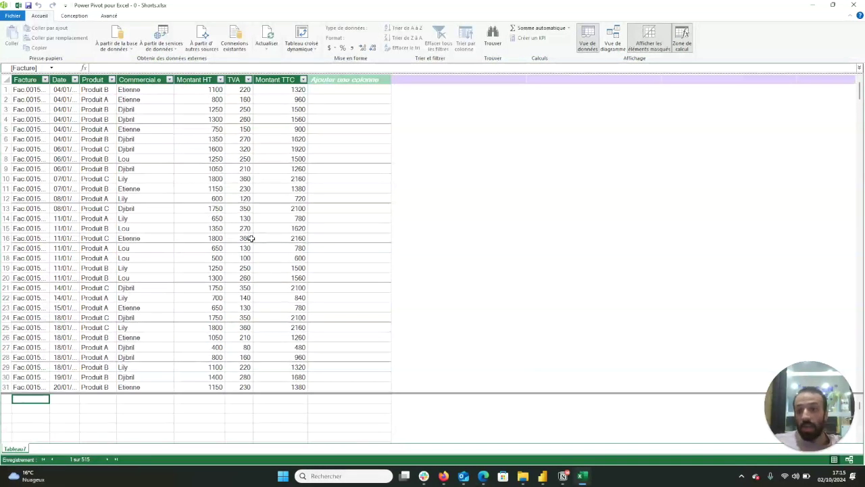
left_click(858, 5)
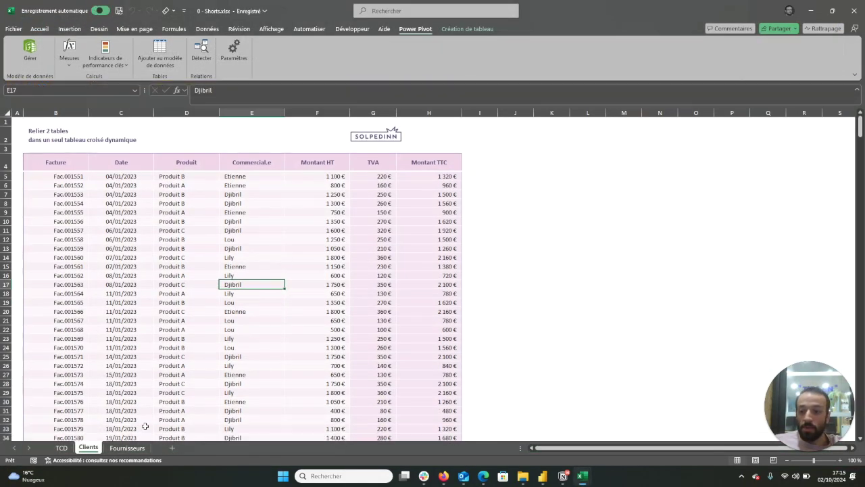
Step: Add the Fournisseurs table to the data model as Tableau9 and view the model diagram
left_click(128, 447)
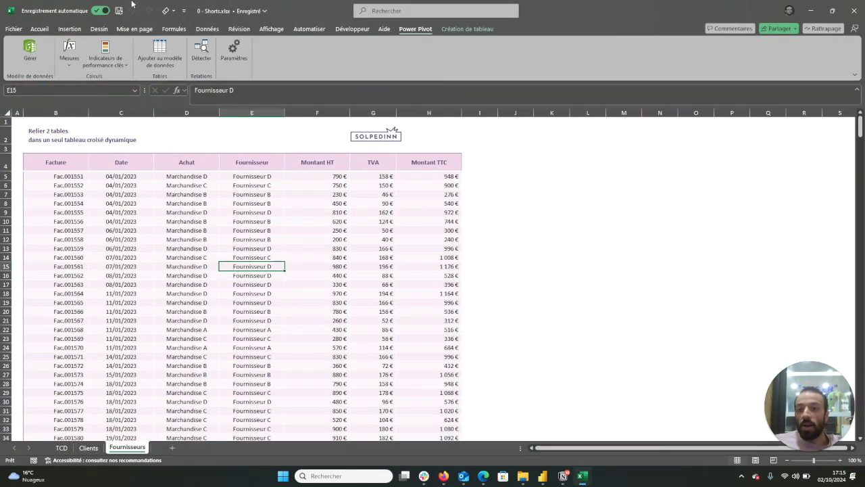
left_click(160, 54)
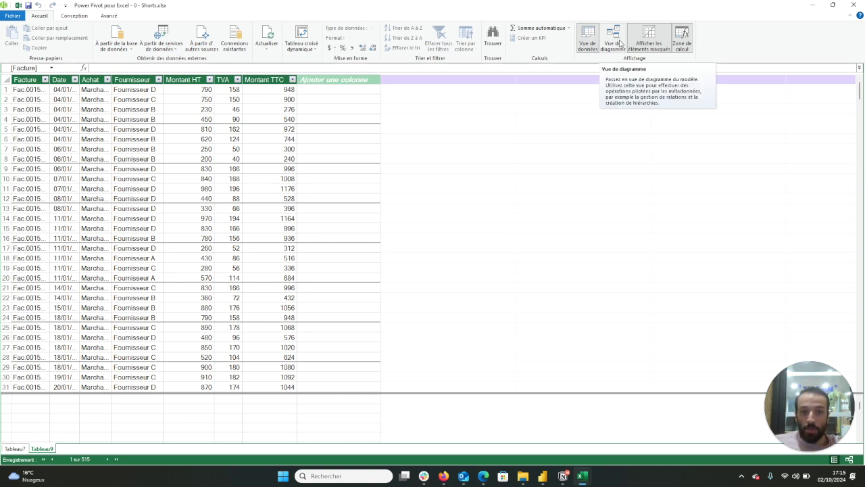
left_click(620, 44)
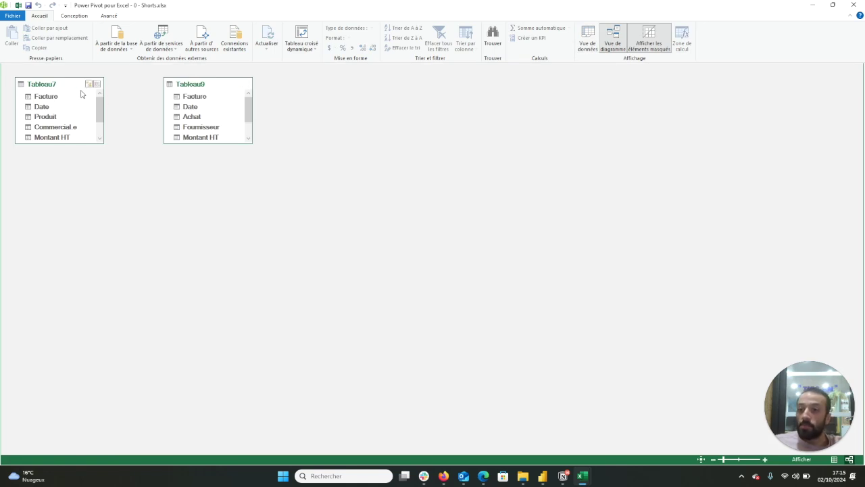
mouse_move(190, 83)
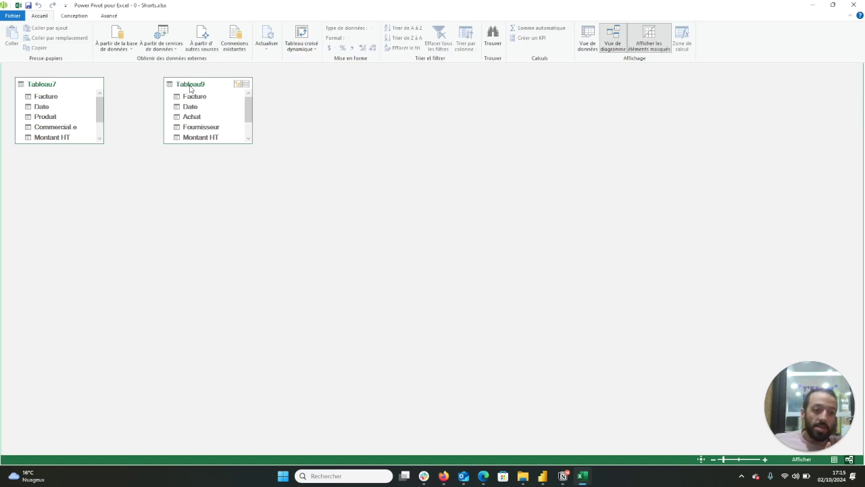
left_click(309, 35)
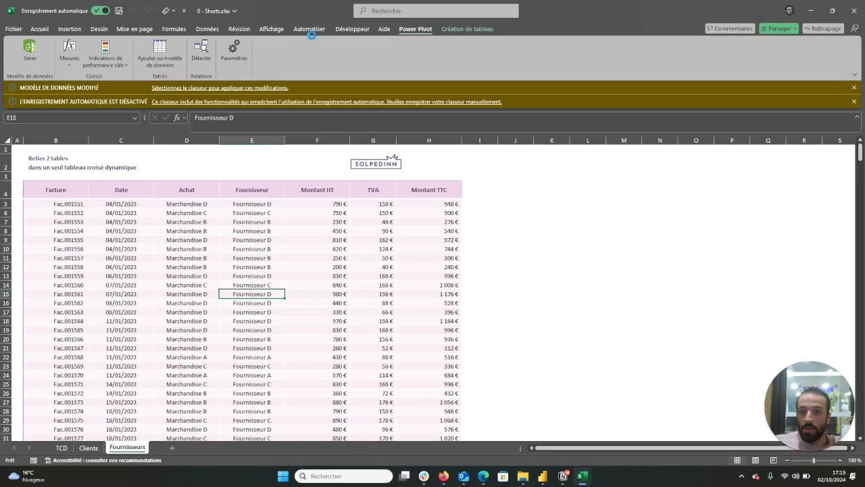
Step: Create an empty data-model pivot table at cell B4 of the TCD sheet
left_click(376, 233)
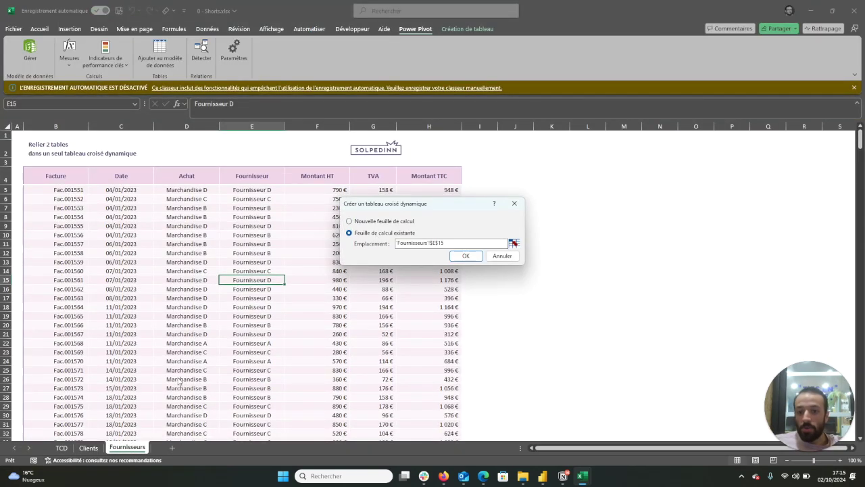
left_click(514, 242)
left_click(64, 449)
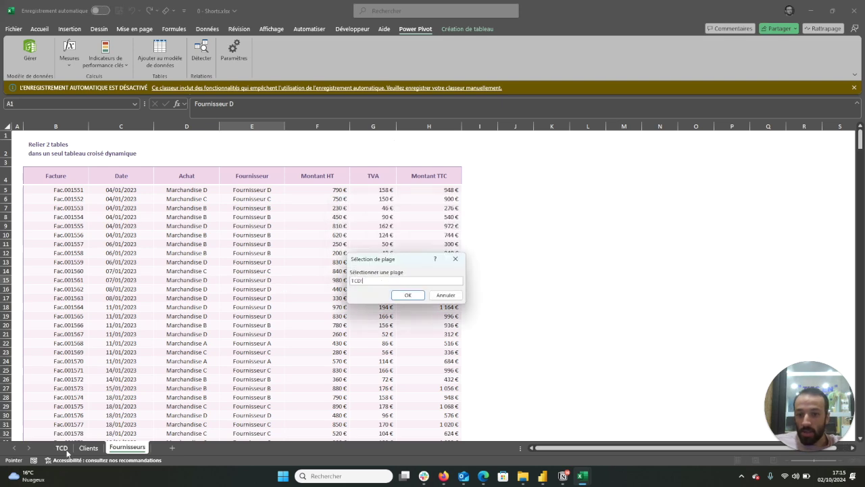
left_click(37, 178)
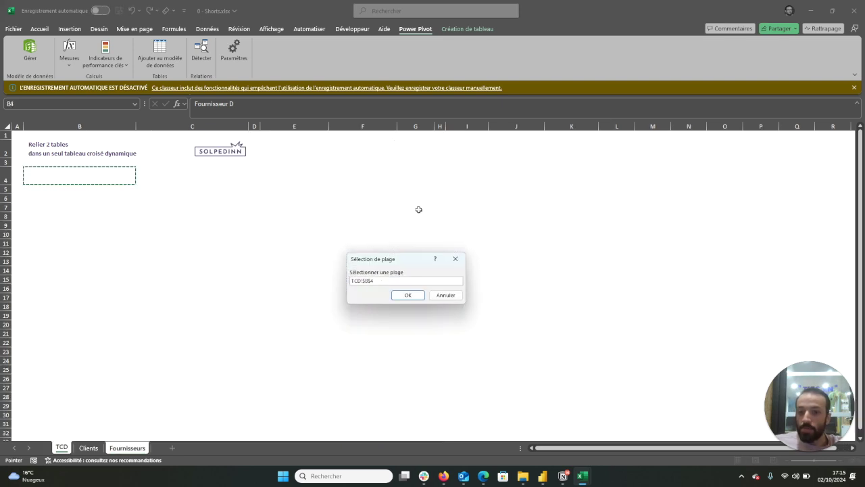
left_click(413, 294)
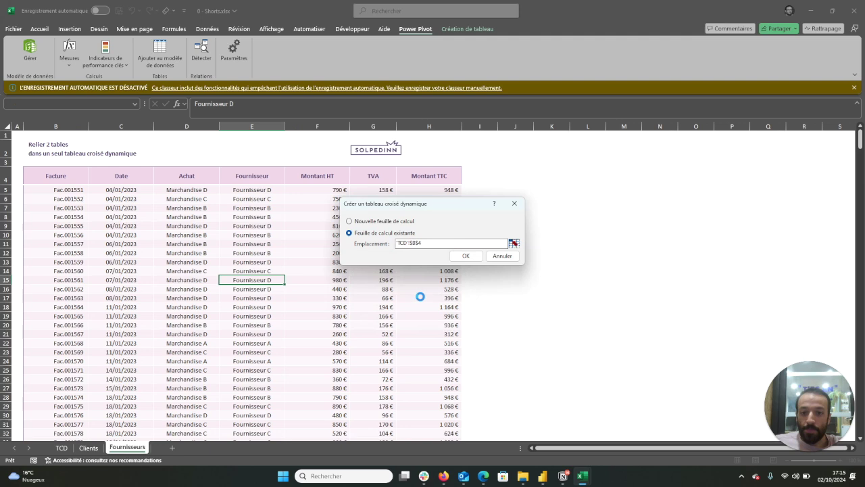
left_click(466, 256)
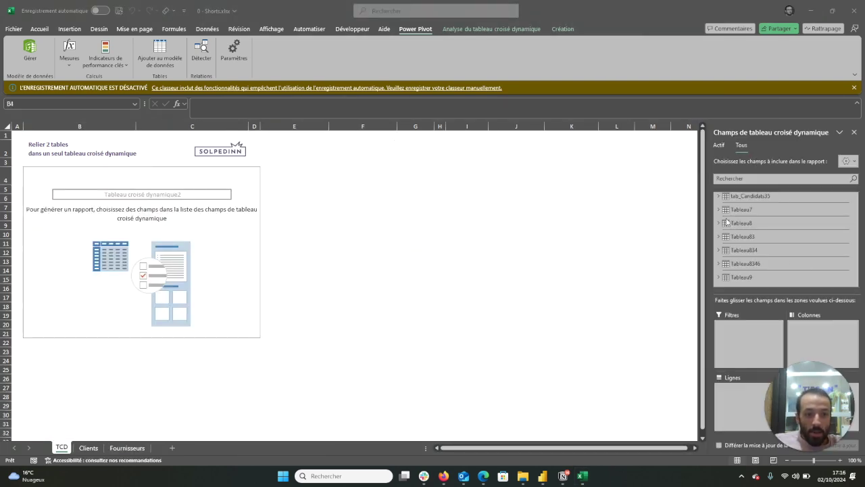
Step: Group the pivot rows by Tableau7's Date and sum its Montant HT
left_click(719, 212)
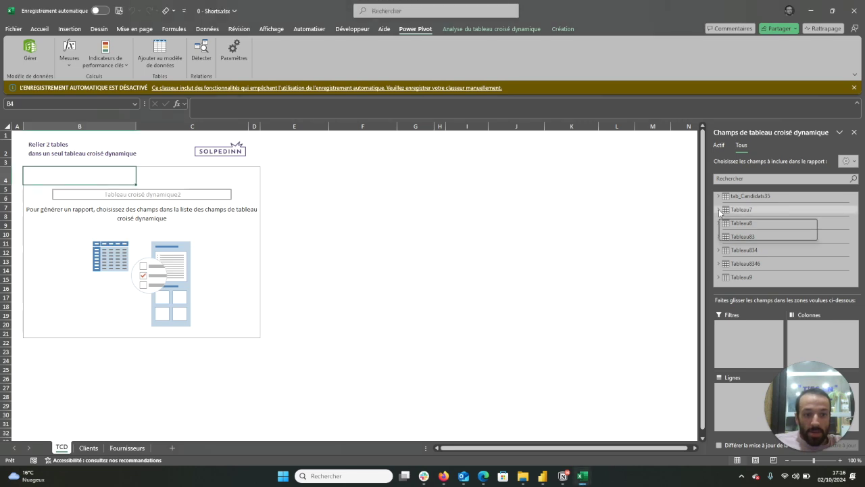
left_click(719, 210)
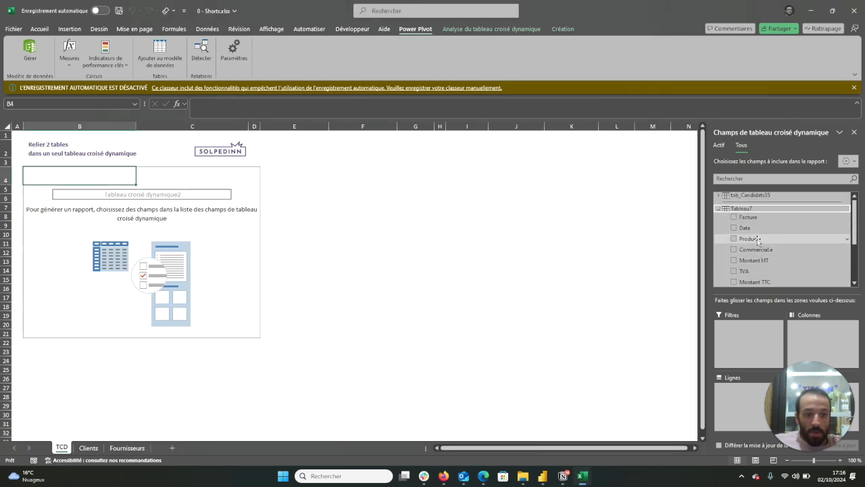
left_click_drag(745, 228, 743, 370)
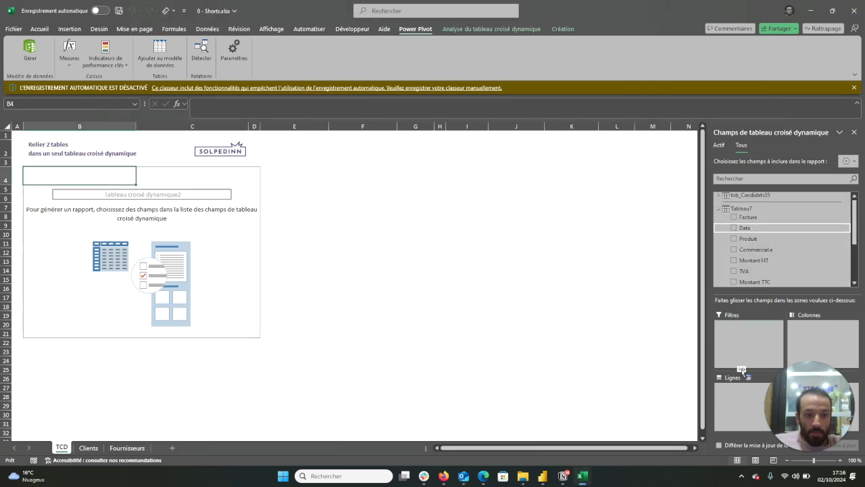
mouse_move(742, 370)
left_mouse_down()
mouse_move(788, 279)
mouse_move(743, 402)
left_mouse_up()
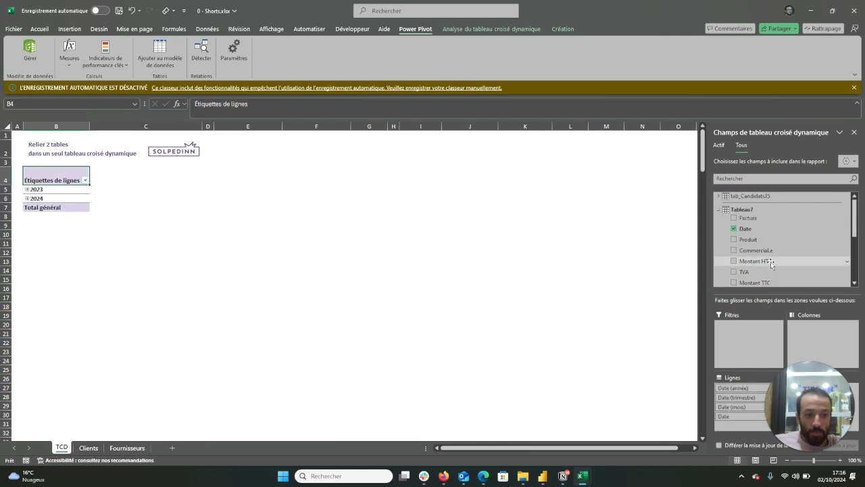
left_click_drag(826, 404, 643, 402)
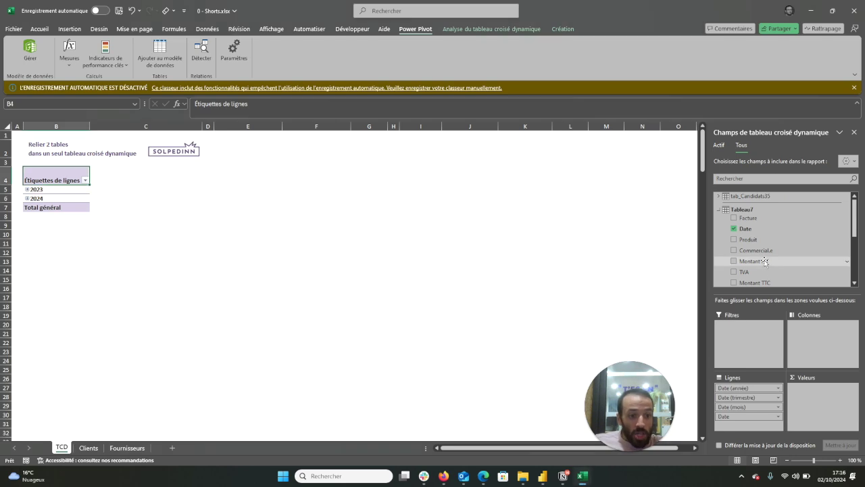
left_click_drag(763, 261, 825, 412)
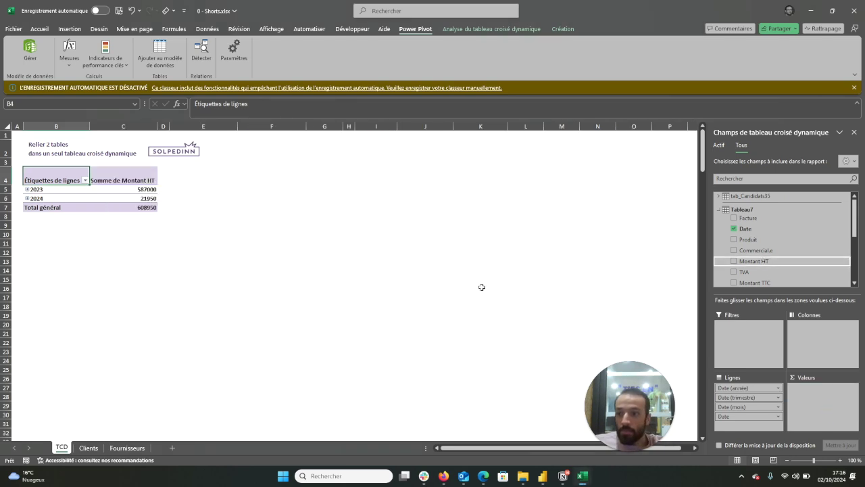
Step: Expand 2023 and 2024 into quarters and expand Tableau9's field list
left_click(27, 190)
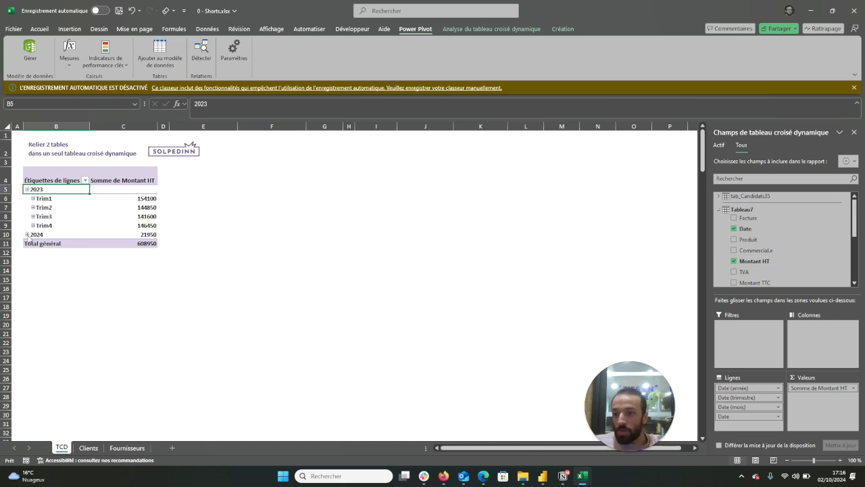
left_click(28, 234)
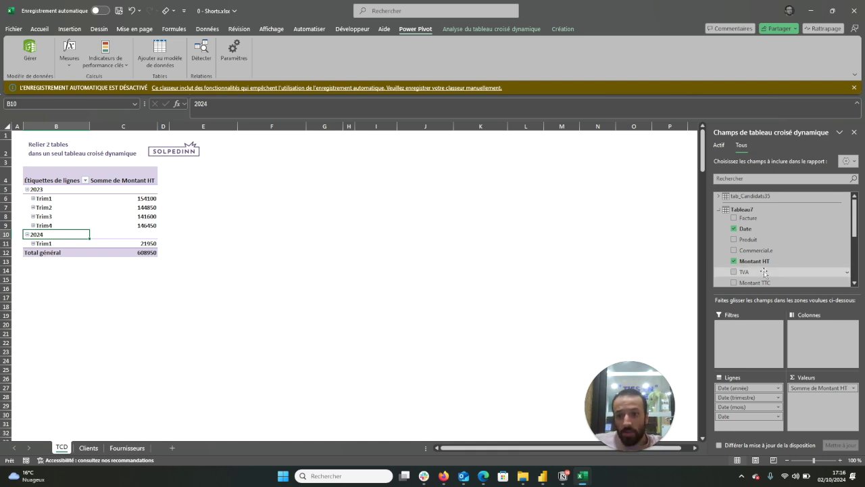
scroll(750, 279, "down", 1)
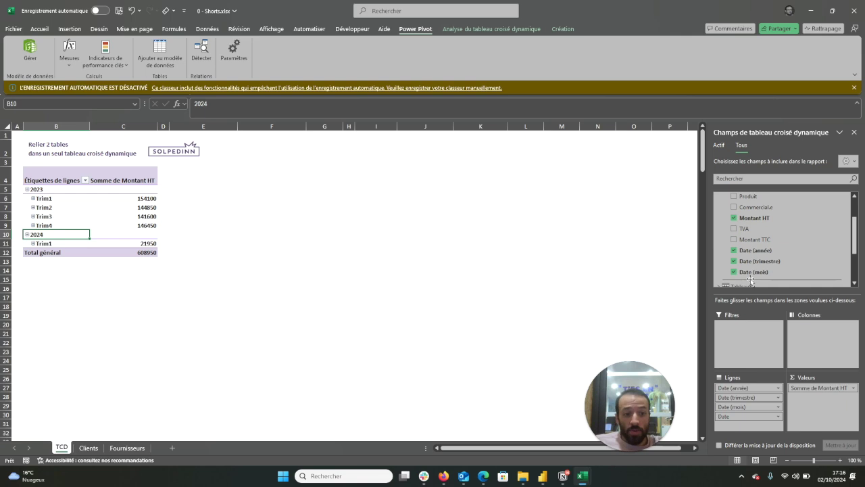
scroll(750, 279, "down", 3)
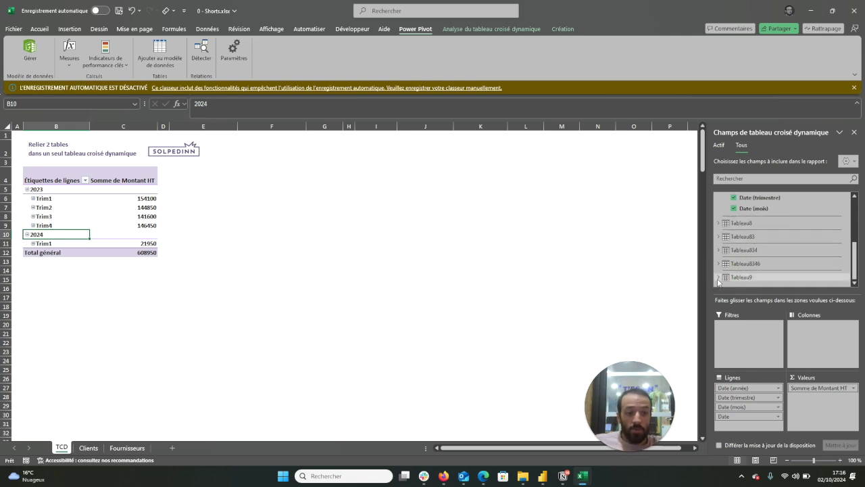
left_click(719, 277)
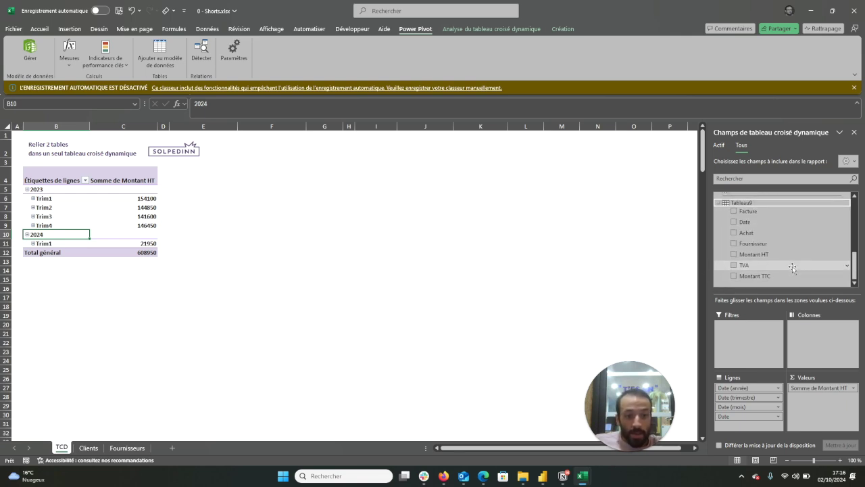
Step: Add Tableau9's Montant HT as a second total and compare it with the first column
left_click_drag(754, 254, 828, 411)
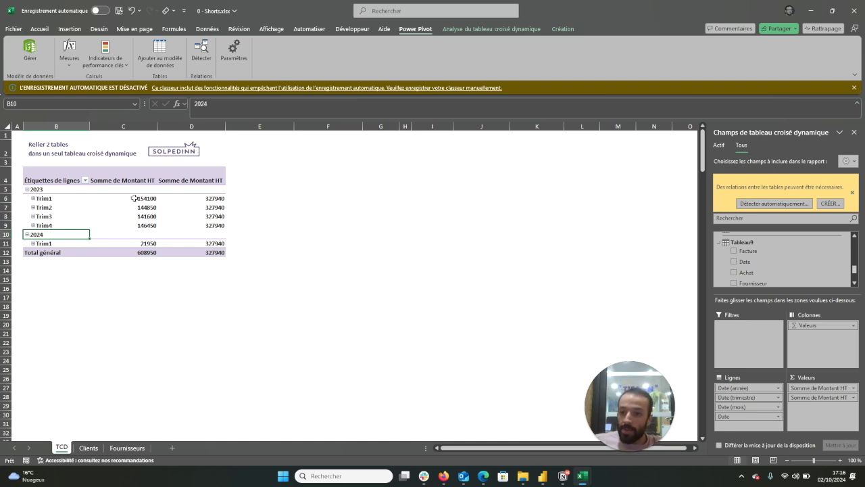
left_click_drag(135, 198, 131, 271)
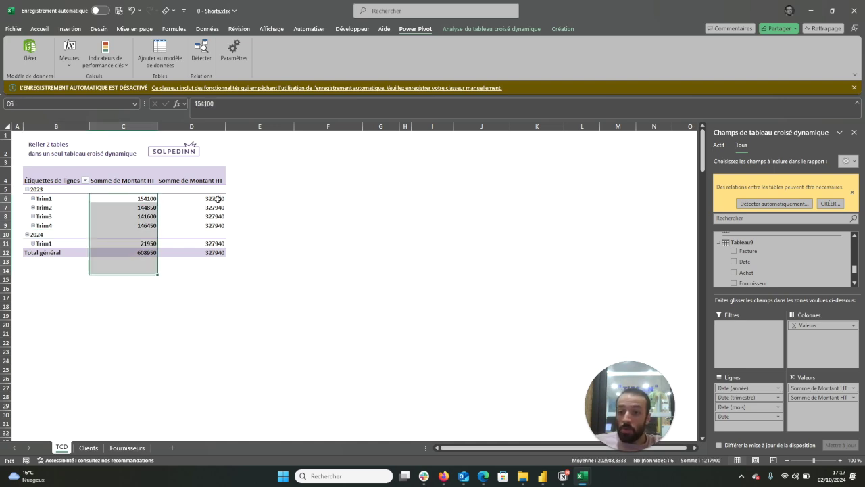
left_click_drag(217, 198, 206, 253)
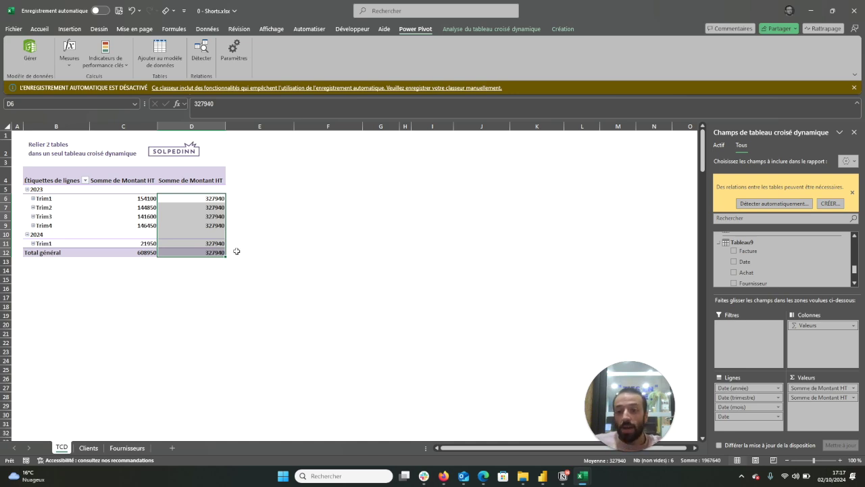
Step: Select the whole pivot table B4:D12 and remove it with Effacer tout
left_click_drag(52, 179, 193, 251)
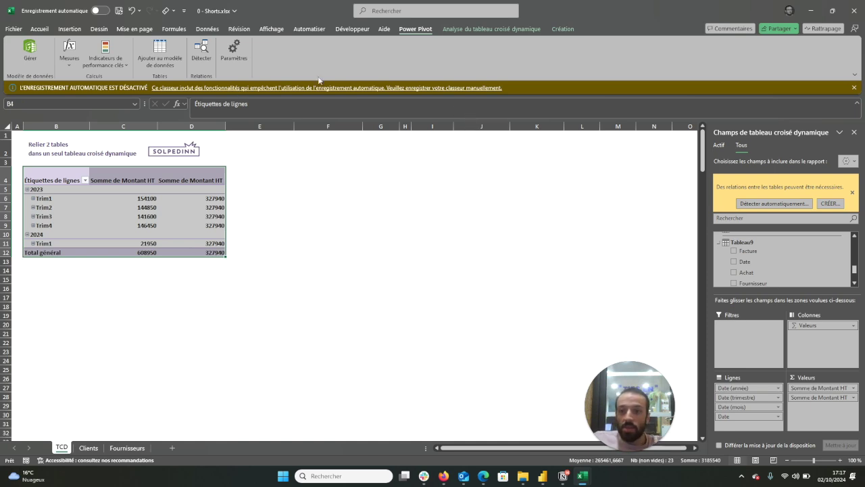
left_click(39, 29)
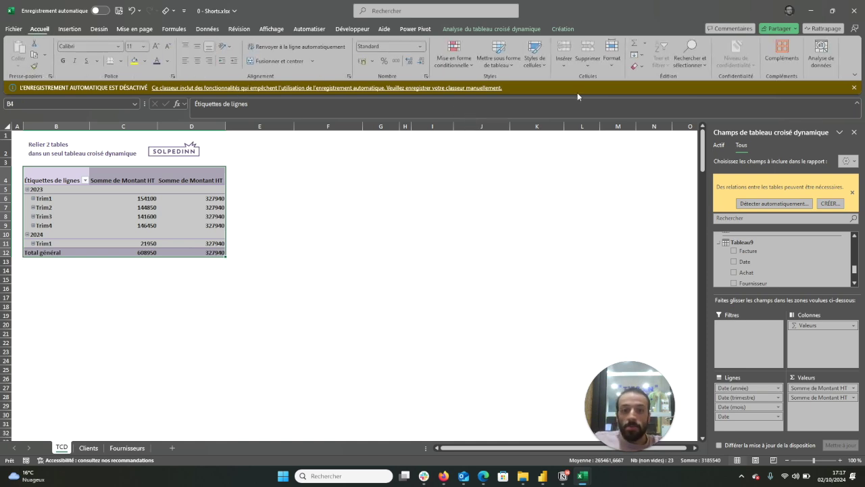
left_click(641, 66)
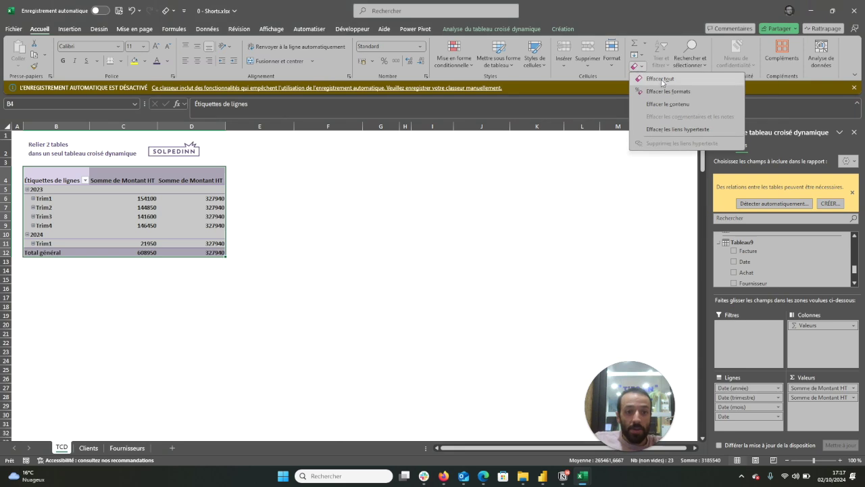
left_click(661, 79)
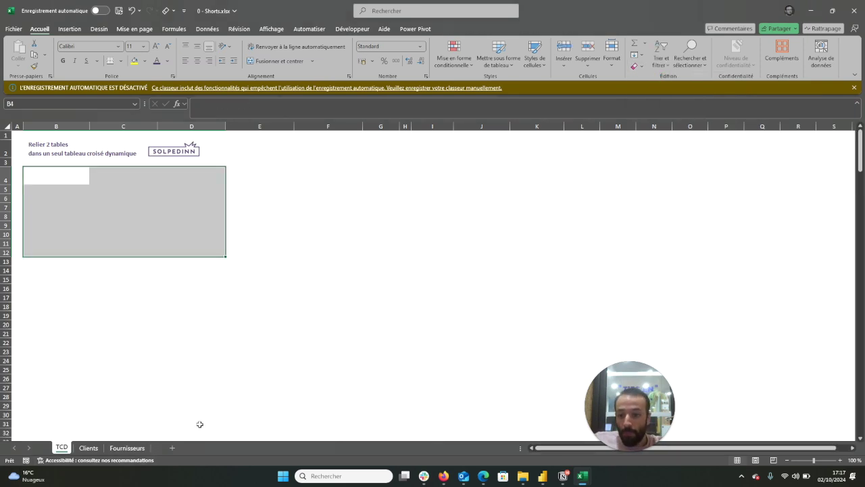
left_click(417, 28)
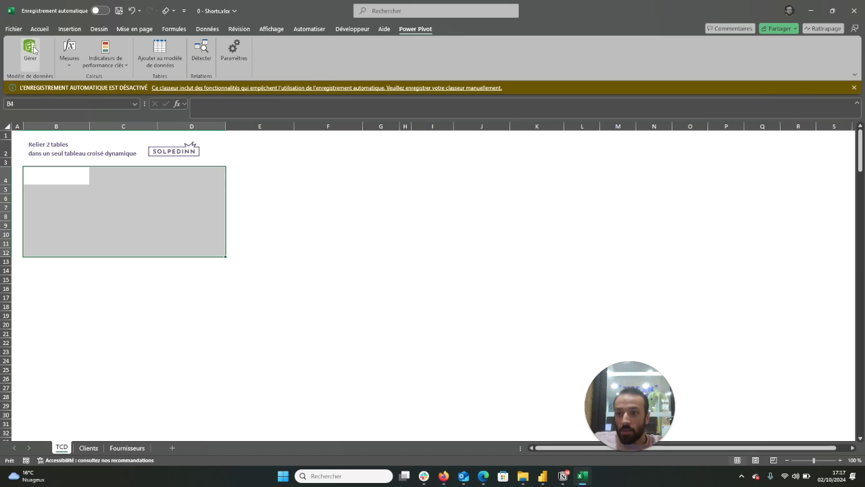
Step: Try linking Tableau7's Date to Tableau9's Date in the model diagram, and dismiss the duplicate-values error
left_click(34, 51)
mouse_move(59, 109)
left_click_drag(41, 108, 181, 110)
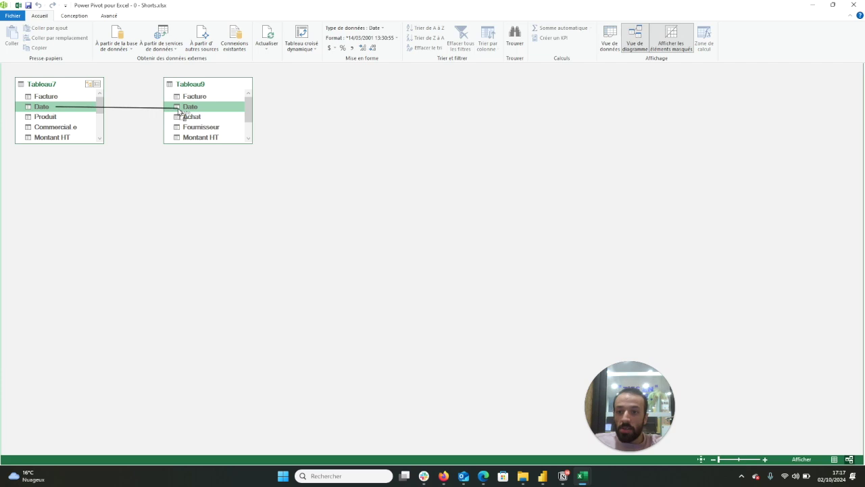
left_click_drag(181, 111, 181, 110)
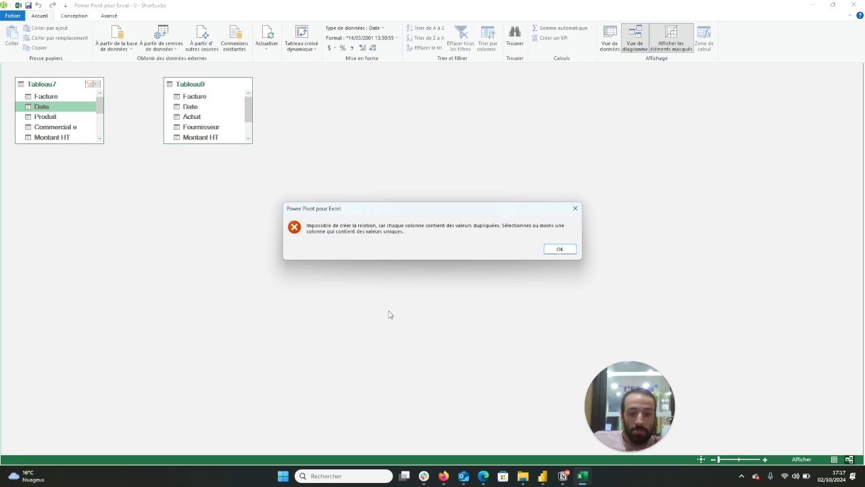
left_click(559, 249)
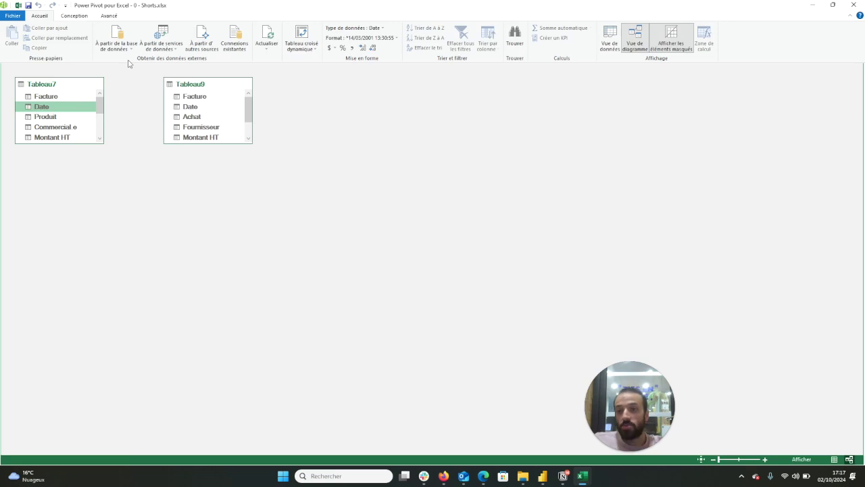
left_click(74, 16)
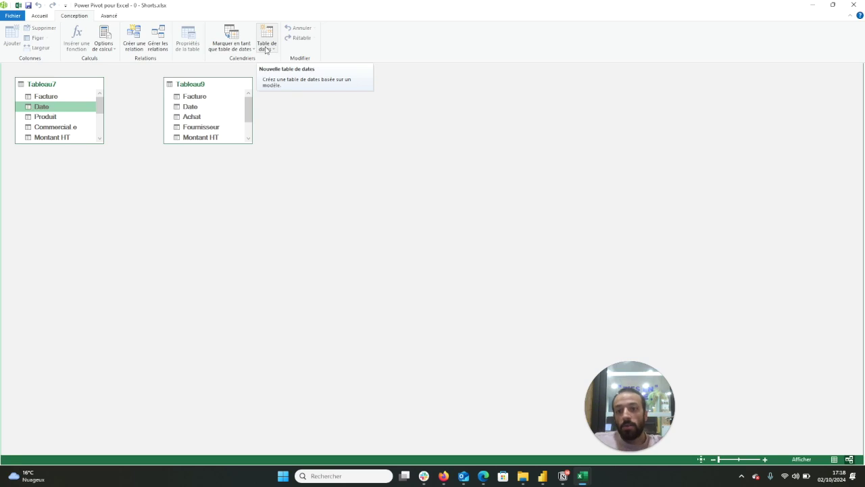
Step: Create the Calendrier table via Table de dates > Nouveau and position it beneath Tableau7 and Tableau9
left_click(267, 50)
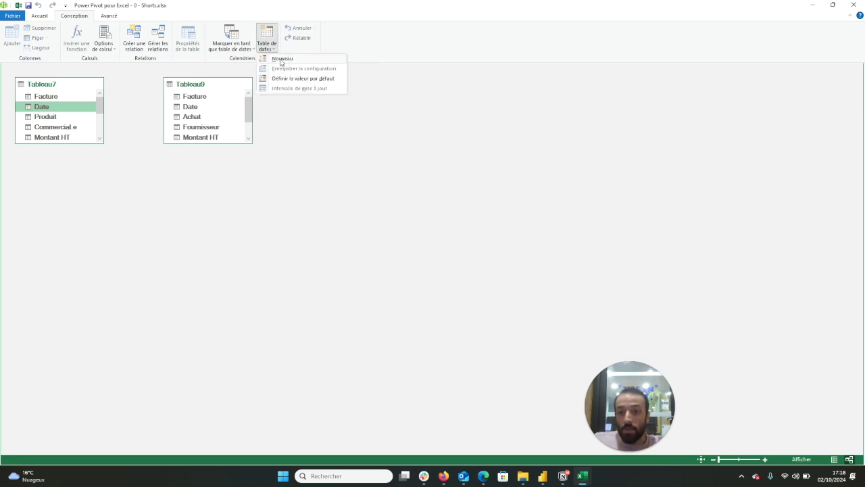
left_click(282, 60)
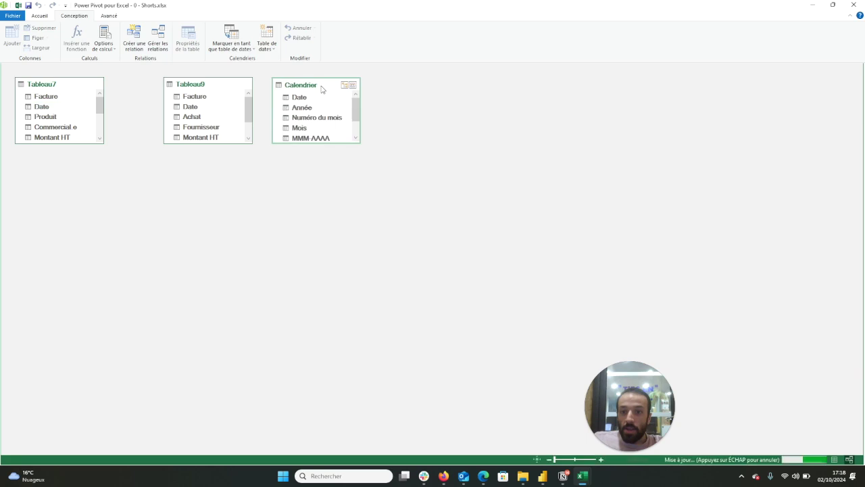
left_click_drag(315, 87, 283, 151)
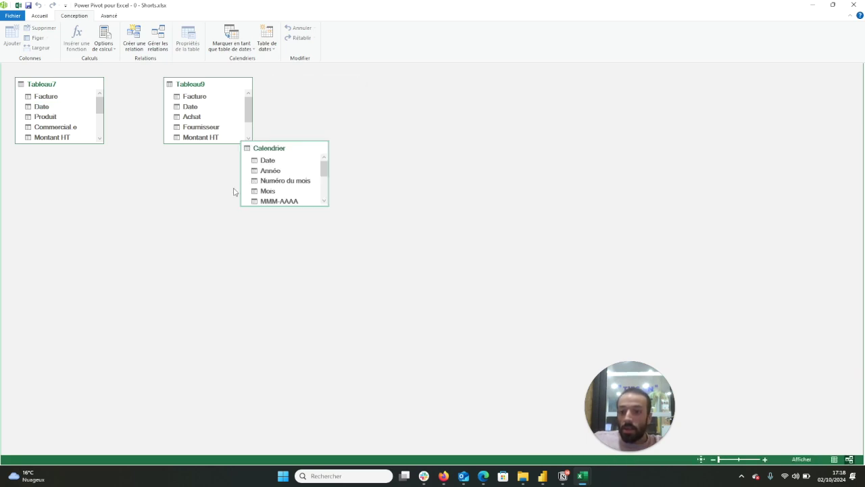
left_click_drag(257, 175, 152, 185)
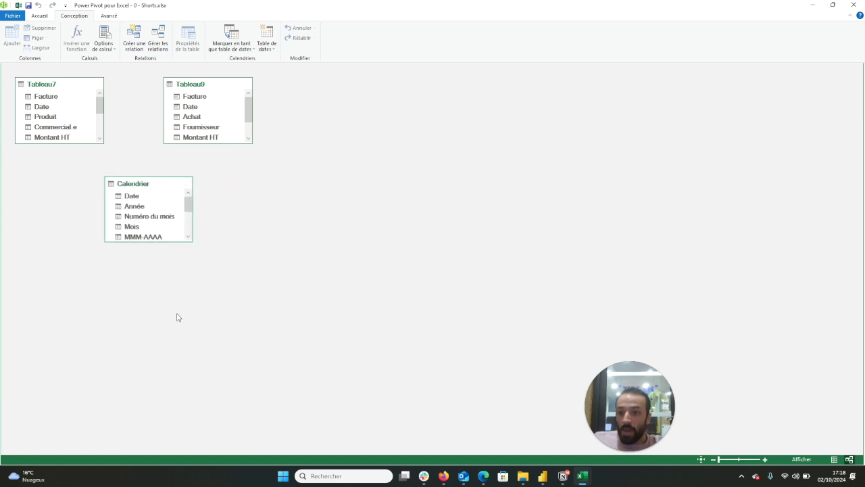
left_click(38, 18)
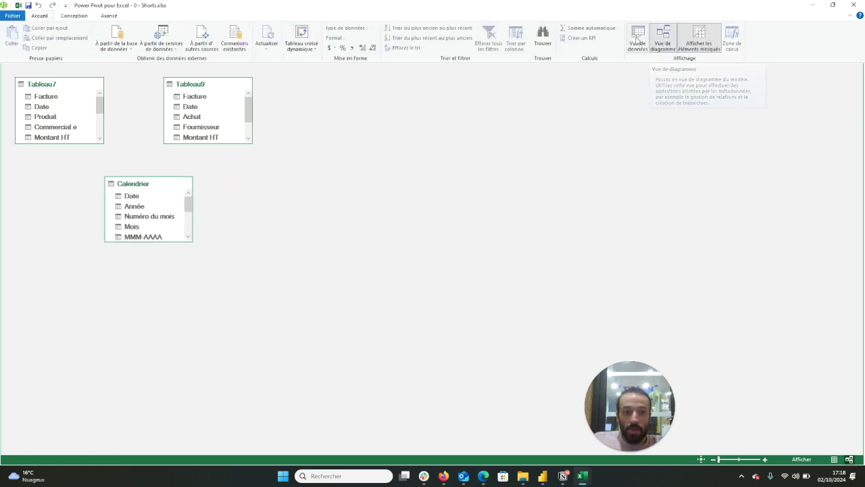
Step: Widen Calendrier's Date column in data view and scroll to row 731, dated 31/12/2024
left_click(638, 40)
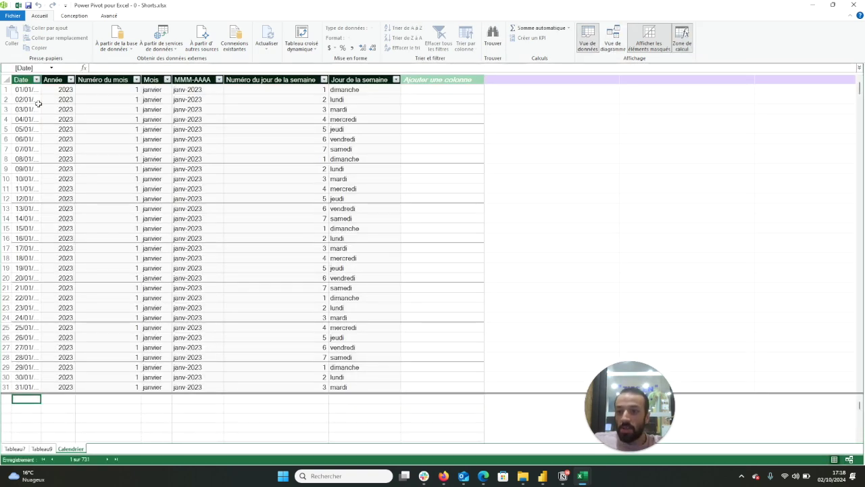
left_click_drag(42, 79, 79, 91)
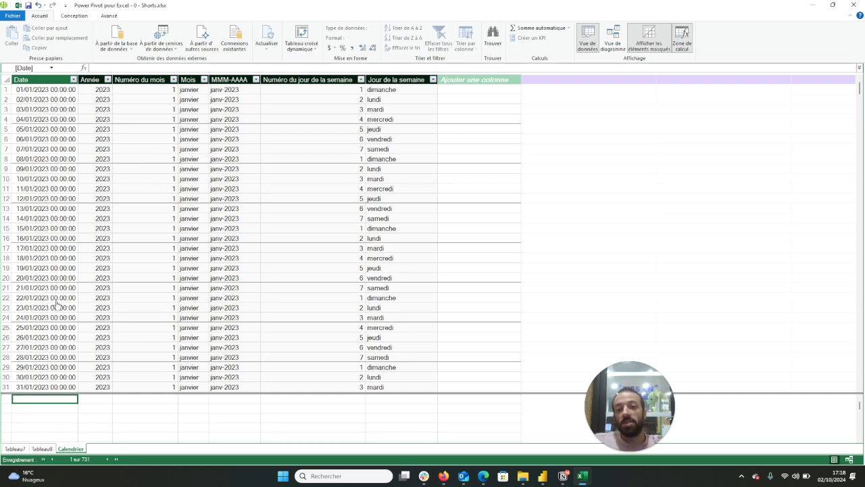
scroll(171, 219, "down", 4)
scroll(171, 220, "down", 13)
scroll(171, 220, "down", 19)
scroll(171, 220, "down", 20)
scroll(171, 219, "down", 19)
scroll(171, 220, "down", 20)
scroll(171, 220, "down", 20)
scroll(171, 220, "down", 19)
scroll(171, 220, "down", 20)
scroll(171, 220, "down", 20)
scroll(171, 220, "down", 20)
scroll(171, 219, "down", 18)
scroll(171, 220, "down", 10)
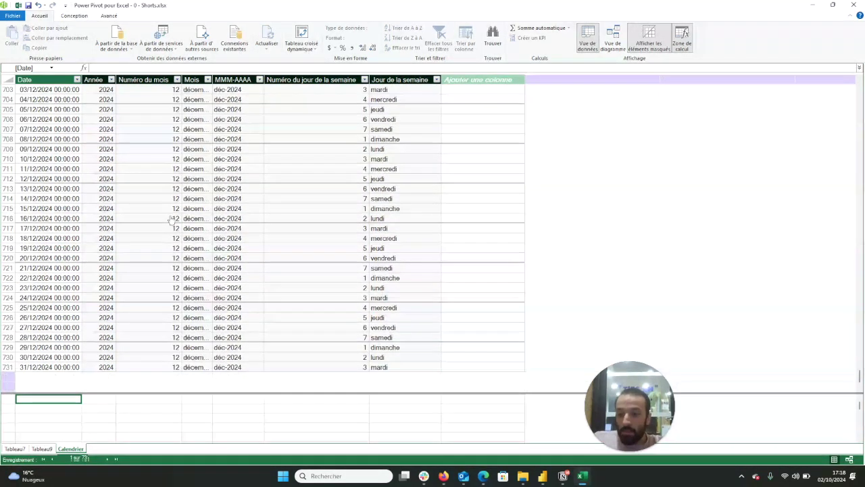
scroll(171, 220, "down", 8)
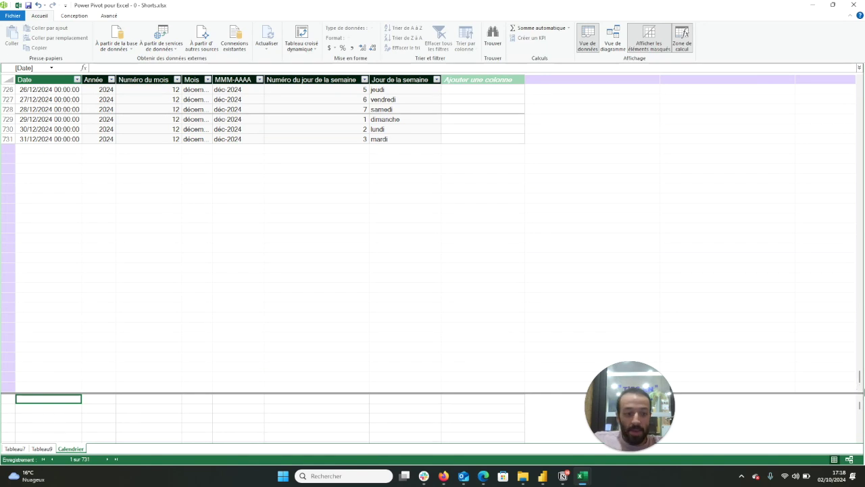
left_click_drag(861, 382, 813, 5)
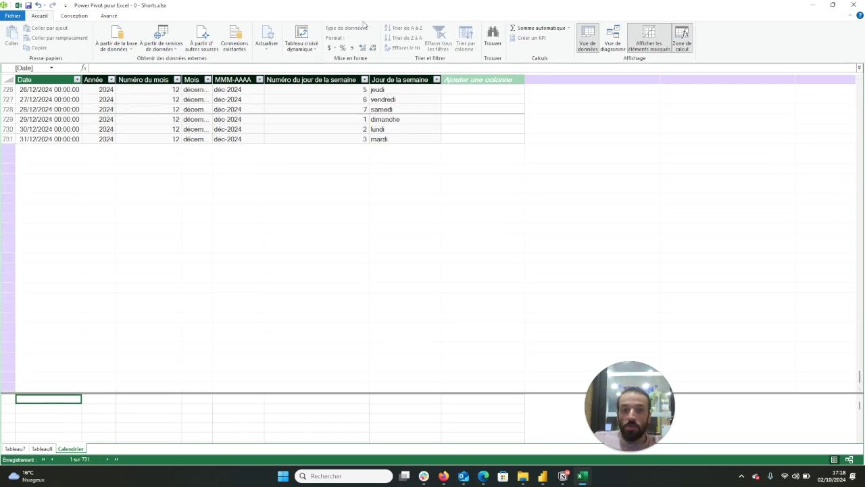
left_click(612, 41)
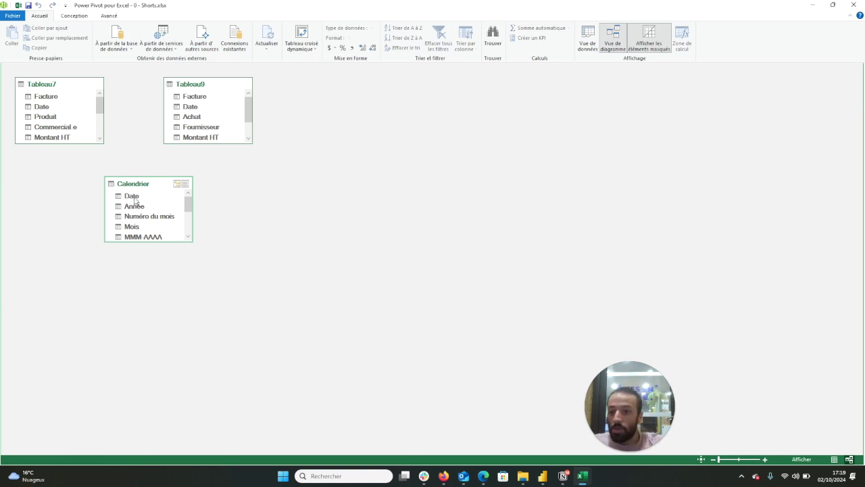
Step: Link Tableau7's and Tableau9's Date to Calendrier's Date and move Tableau9 to untangle the lines
left_click_drag(40, 109, 128, 197)
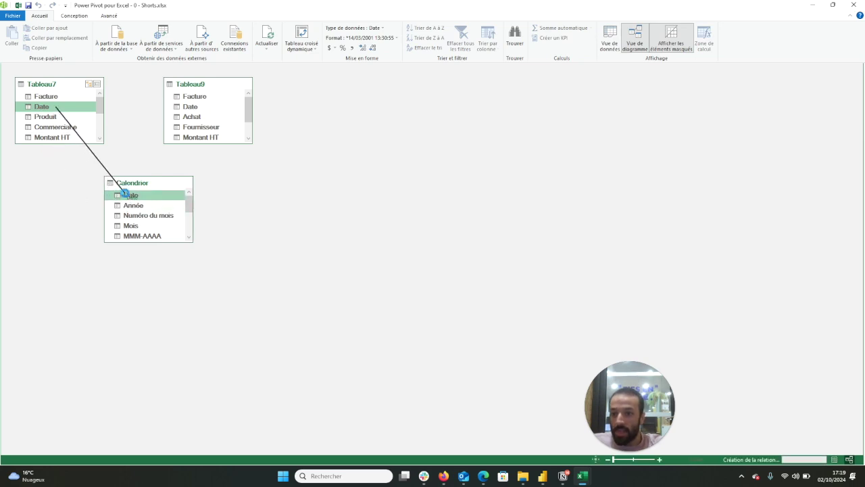
mouse_move(202, 84)
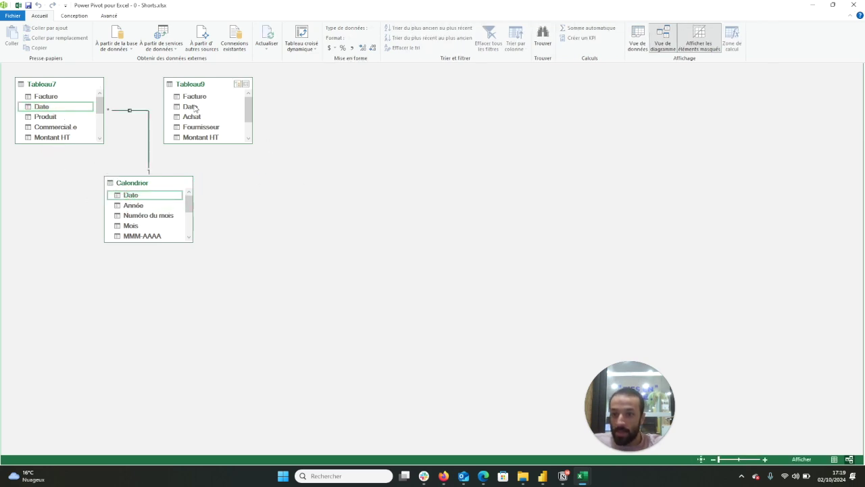
left_click_drag(195, 108, 127, 202)
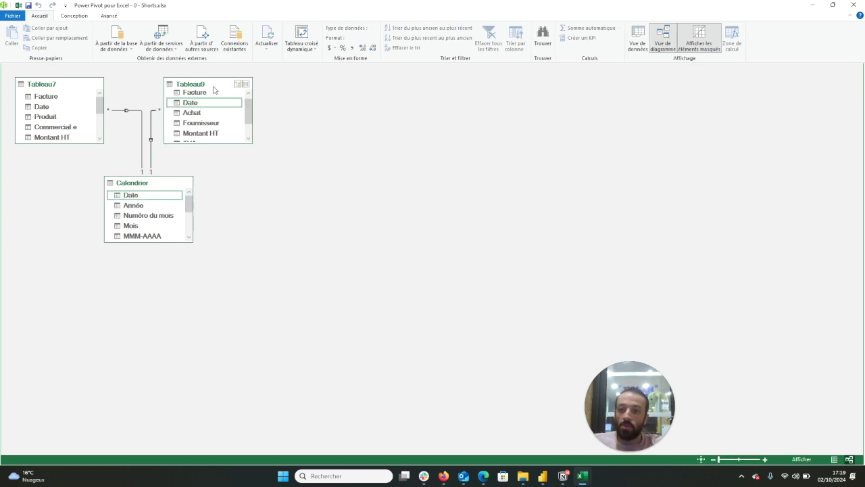
left_click_drag(212, 86, 393, 128)
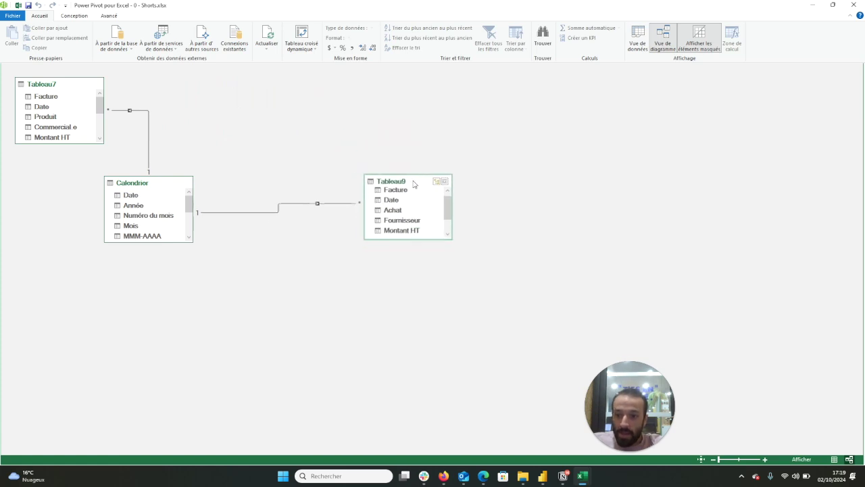
left_click_drag(392, 127, 412, 187)
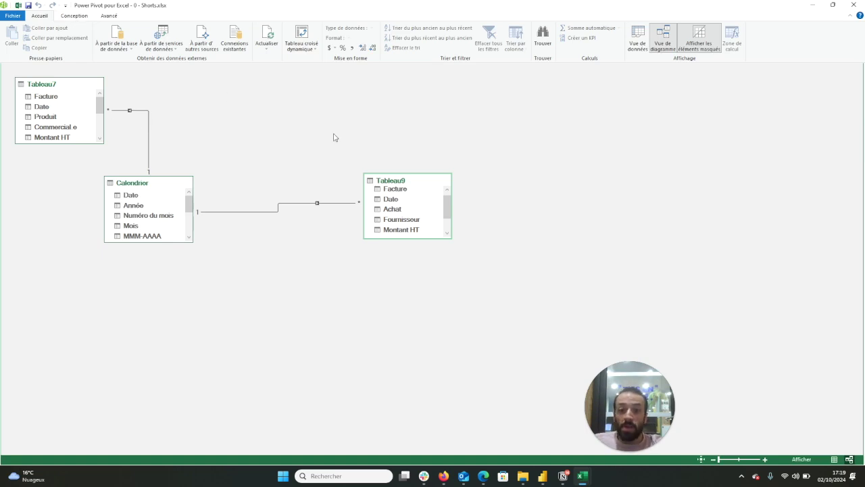
left_click(312, 38)
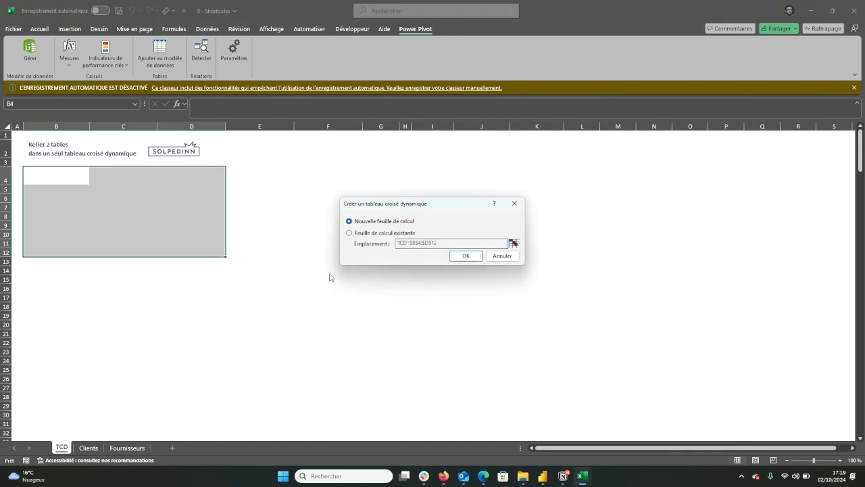
Step: Place the new data-model pivot table on the existing TCD sheet at cell B4
left_click(376, 233)
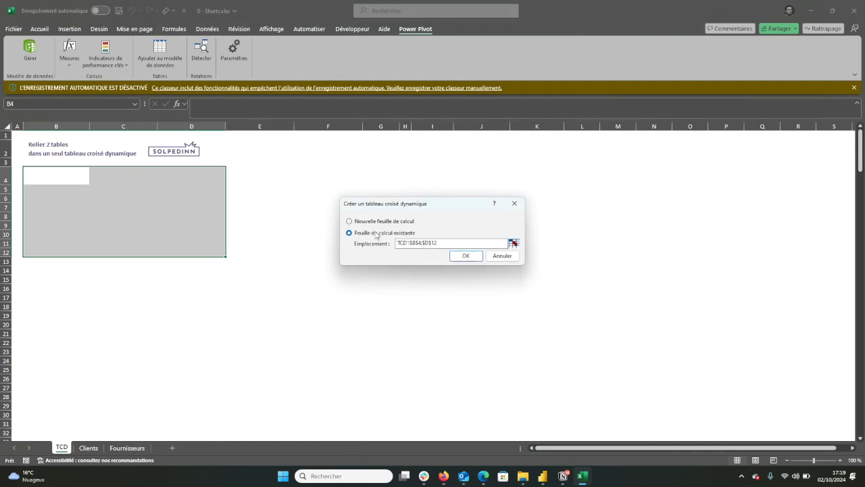
left_click_drag(471, 242, 340, 240)
left_click(514, 244)
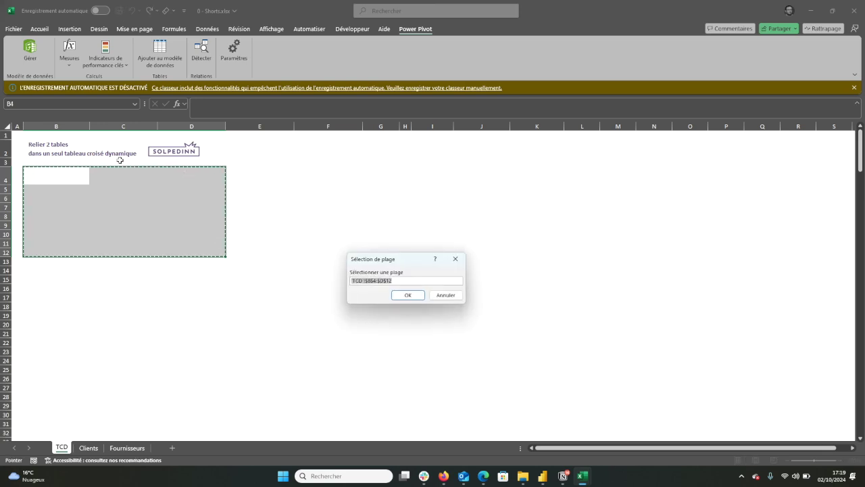
left_click(71, 171)
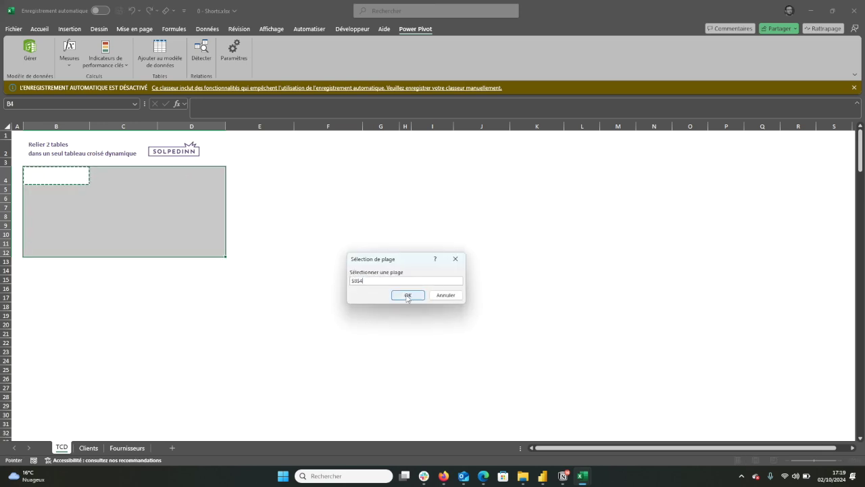
left_click(408, 295)
left_click(465, 255)
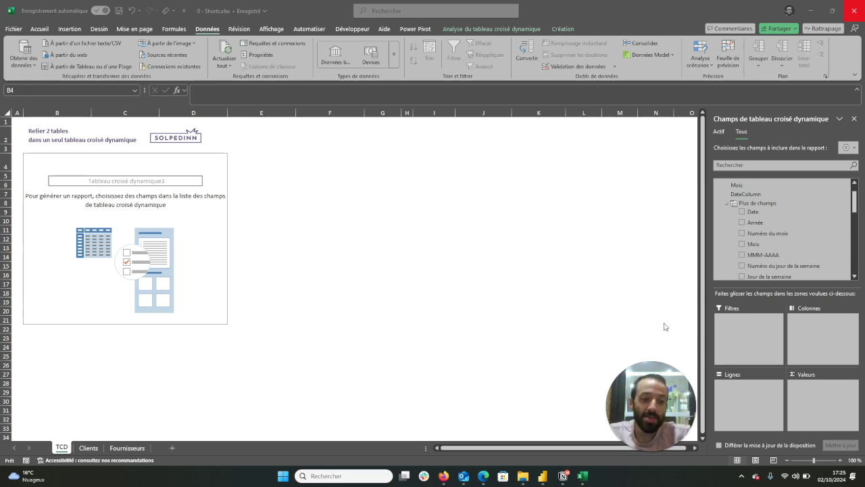
Step: Replace the Calendrier Date rows with Calendrier's Hiérarchie de dates
scroll(774, 243, "up", 1)
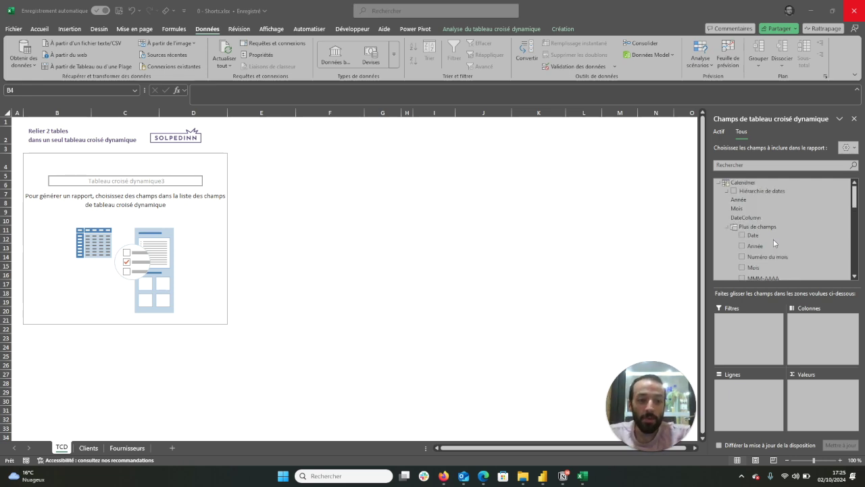
left_click(773, 242)
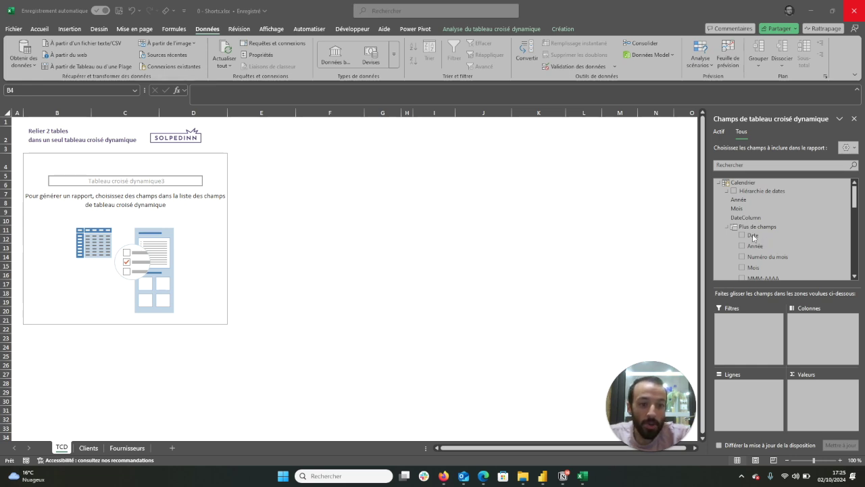
mouse_move(762, 235)
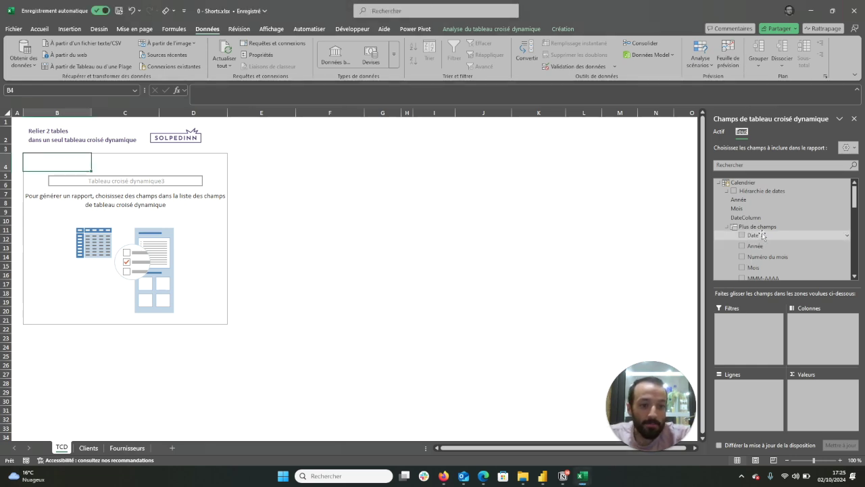
left_click_drag(762, 235, 752, 405)
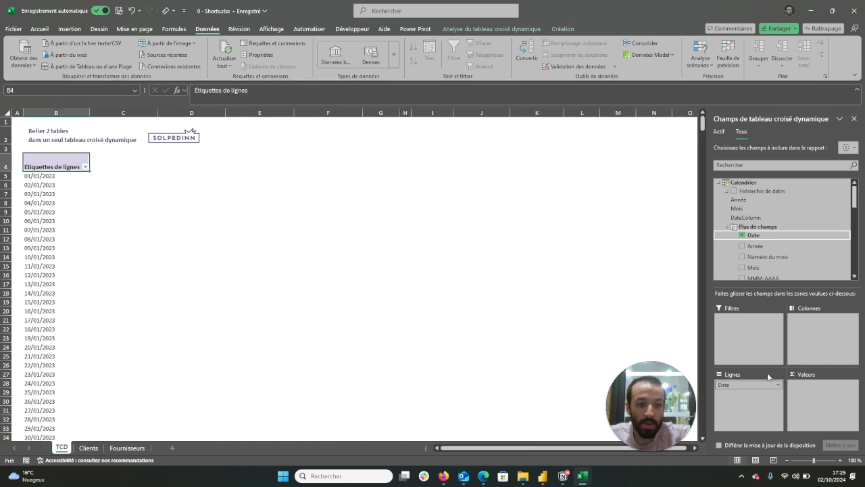
left_click(742, 235)
left_click_drag(744, 218, 735, 391)
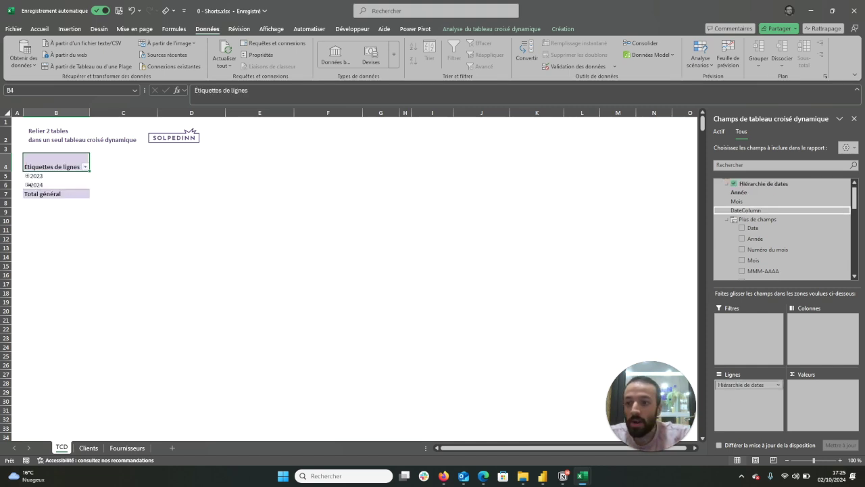
Step: Expand 2023 and 2024 into months and sum Tableau7's Montant HT, totalling 608950
left_click(28, 177)
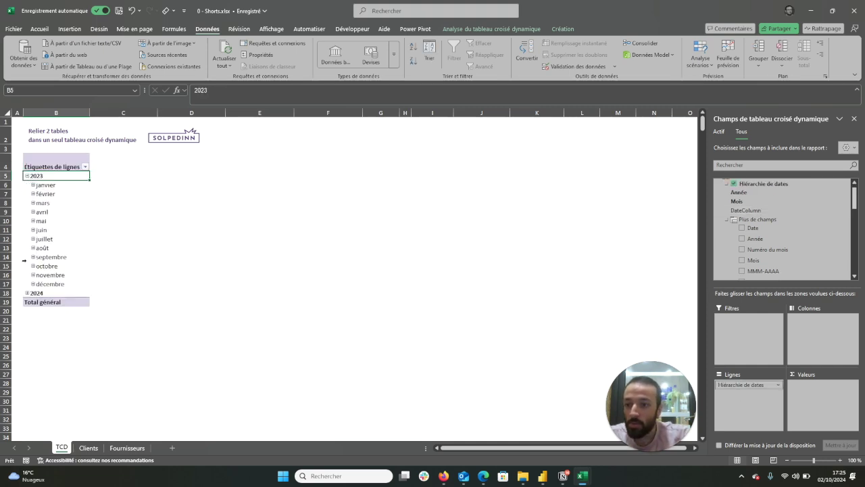
left_click(30, 295)
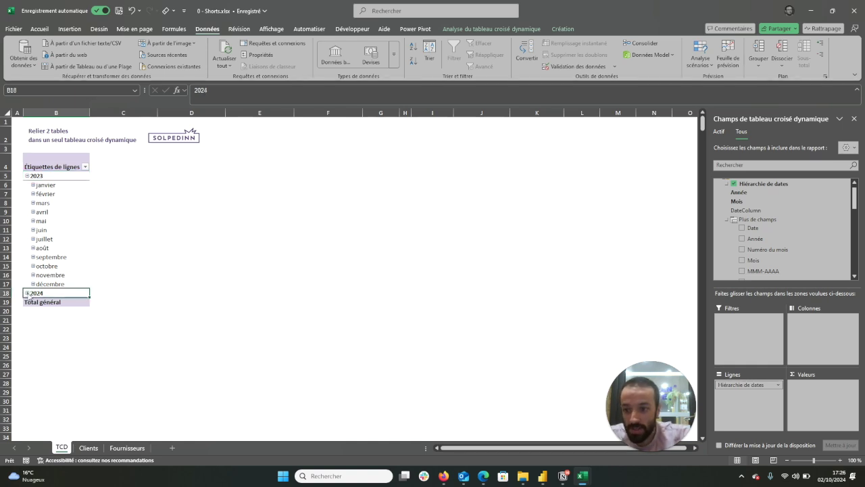
left_click(28, 293)
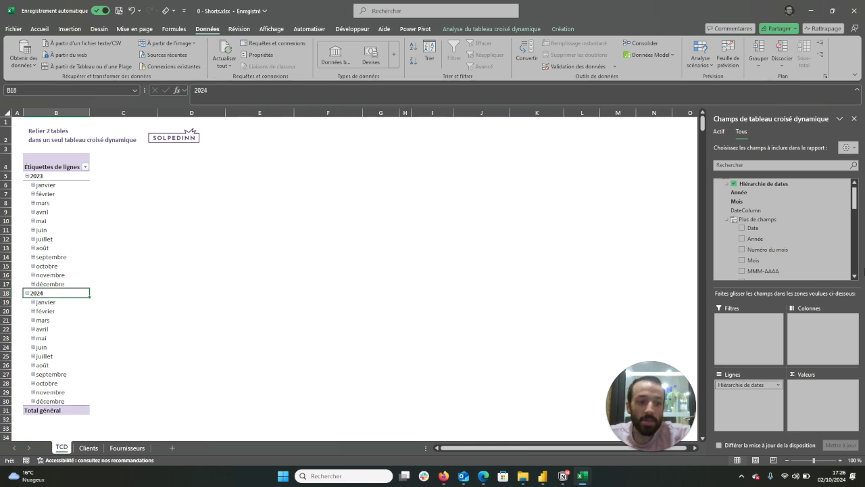
scroll(789, 255, "down", 3)
scroll(789, 255, "down", 1)
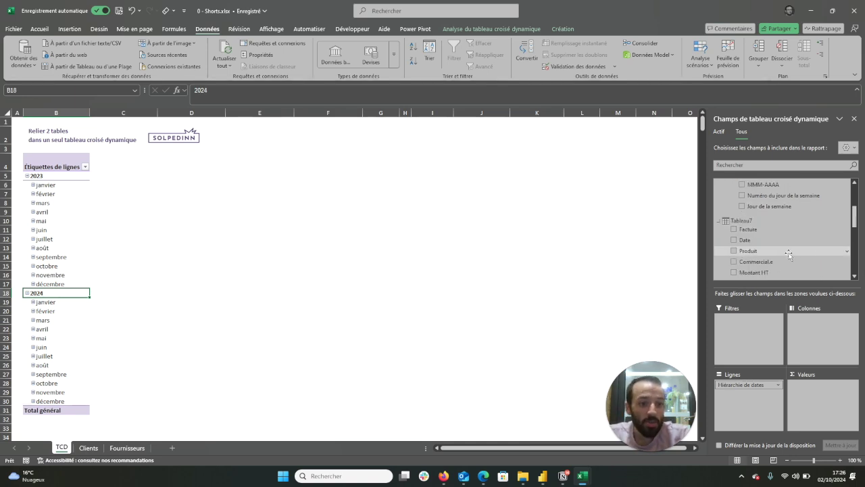
scroll(788, 255, "down", 1)
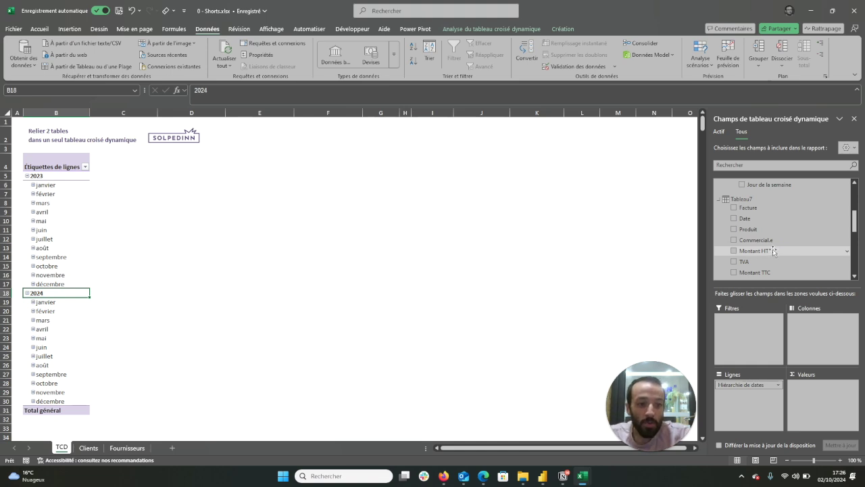
left_click_drag(774, 252, 813, 395)
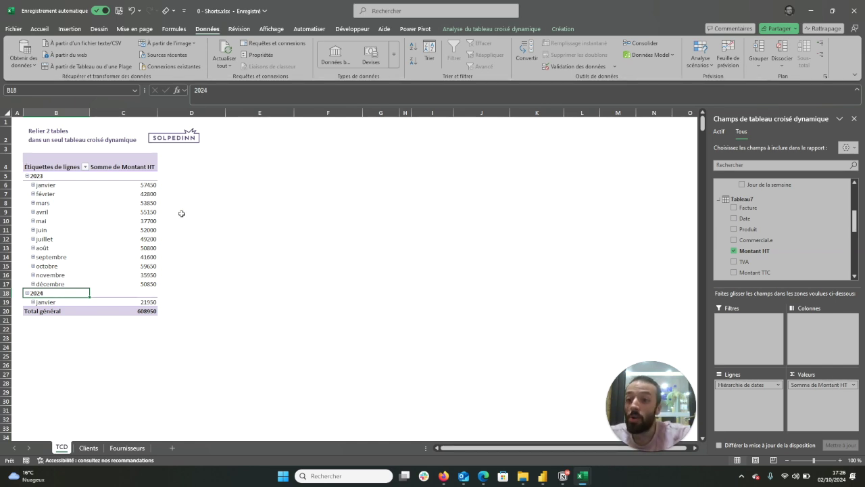
Step: Add Tableau9's Montant HT to Valeurs as a second sum beside Tableau7's
scroll(817, 234, "down", 3)
scroll(804, 240, "down", 3)
scroll(800, 242, "up", 1)
mouse_move(800, 242)
left_mouse_down()
mouse_move(827, 415)
mouse_move(834, 413)
left_mouse_up()
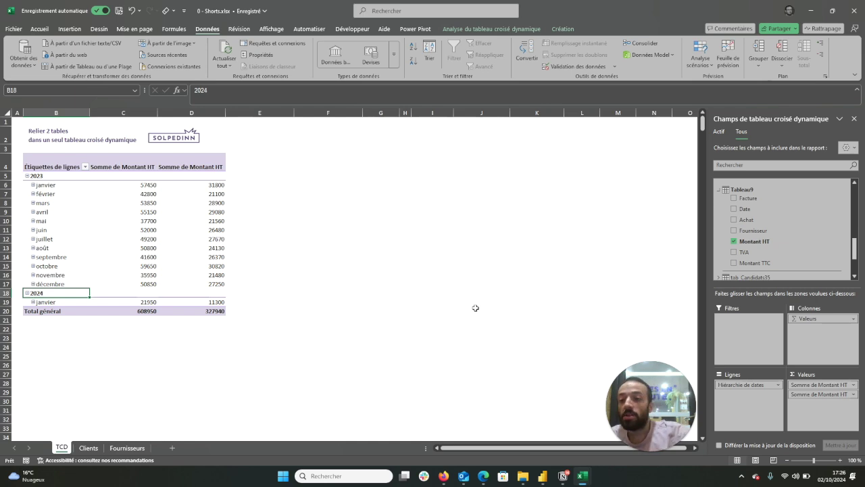
Step: Remove the Hiérarchie de dates from Lignes, leaving totals 608950 and 327940 side by side
scroll(771, 243, "up", 5)
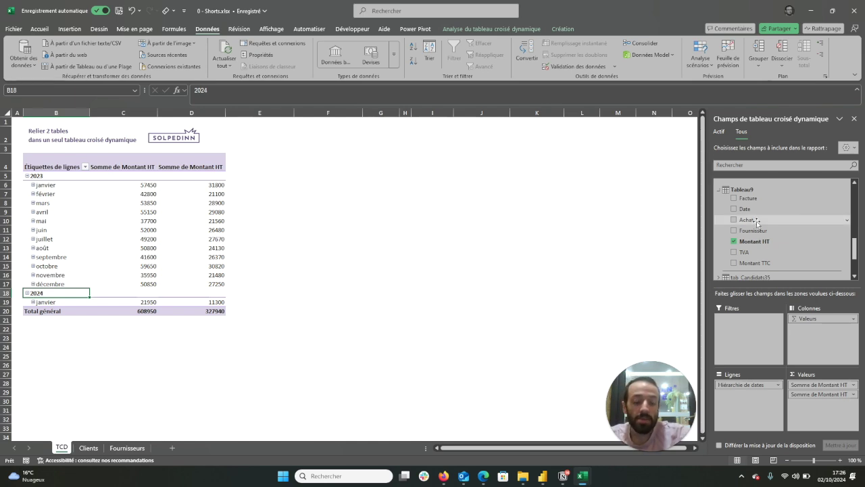
scroll(757, 221, "up", 3)
left_click_drag(738, 386, 608, 283)
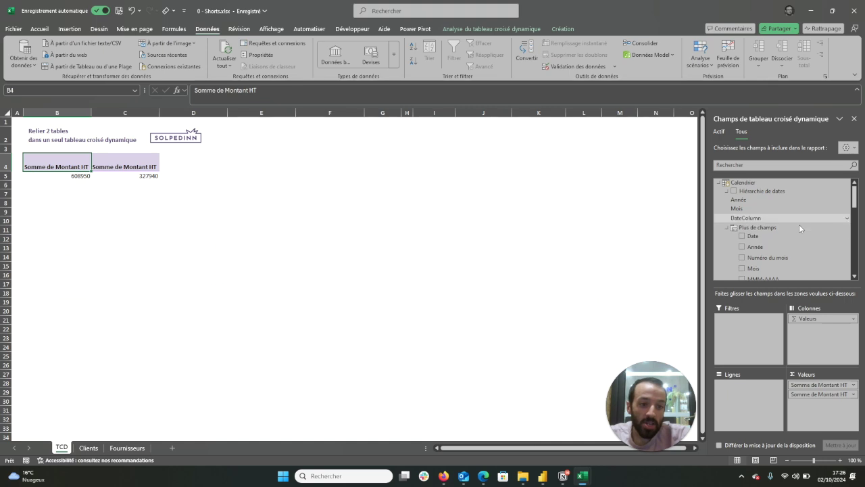
Step: Try grouping rows by Tableau7's Date, then remove its Date, mois, trimestre and année levels
scroll(800, 229, "down", 1)
scroll(801, 228, "down", 1)
scroll(801, 228, "down", 2)
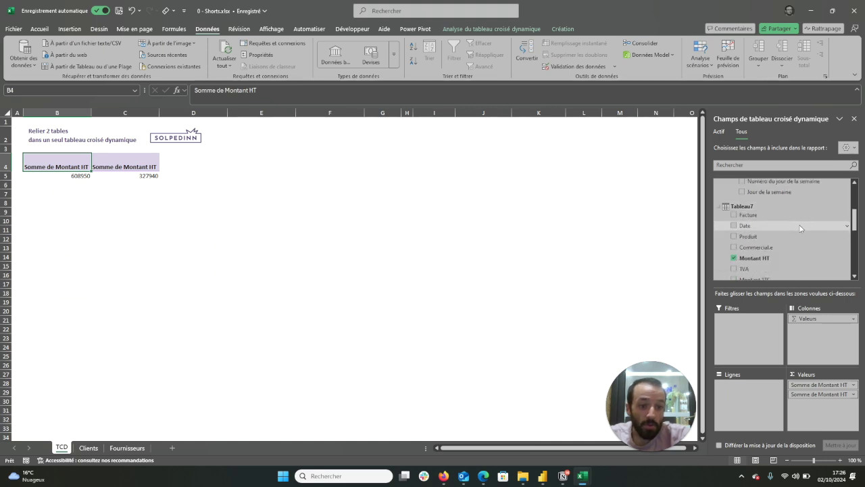
left_click_drag(781, 223, 727, 388)
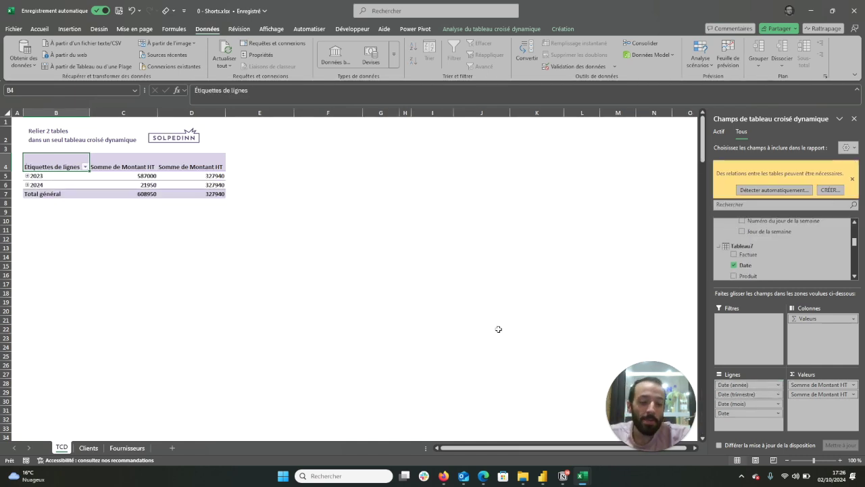
left_click_drag(733, 413, 616, 311)
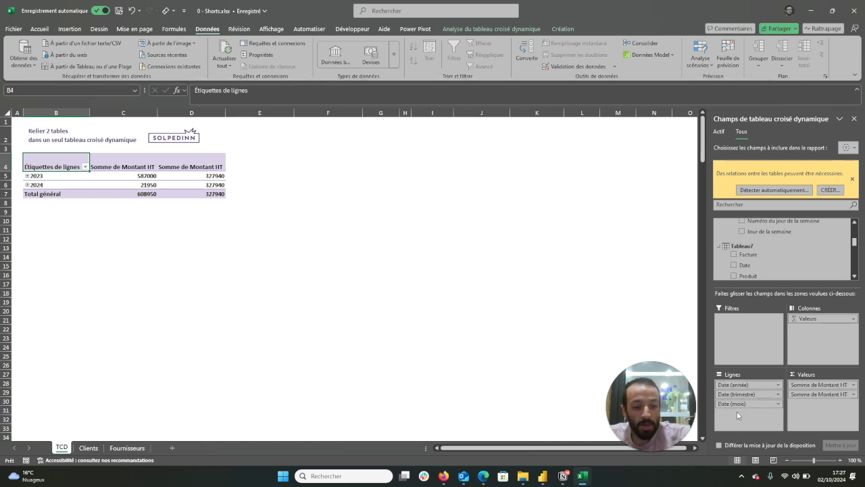
left_click_drag(739, 403, 625, 329)
left_click_drag(740, 395, 641, 293)
left_click_drag(746, 382, 626, 253)
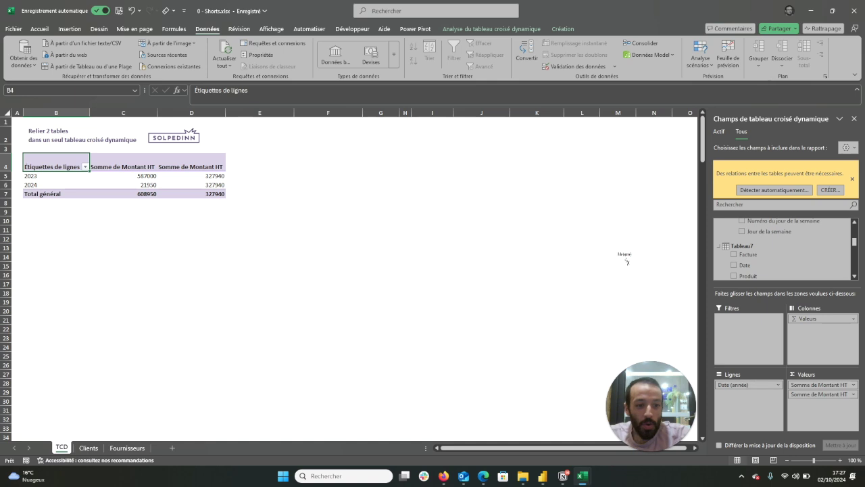
Step: Group the pivot rows by Calendrier's Hiérarchie de dates instead
scroll(778, 243, "up", 3)
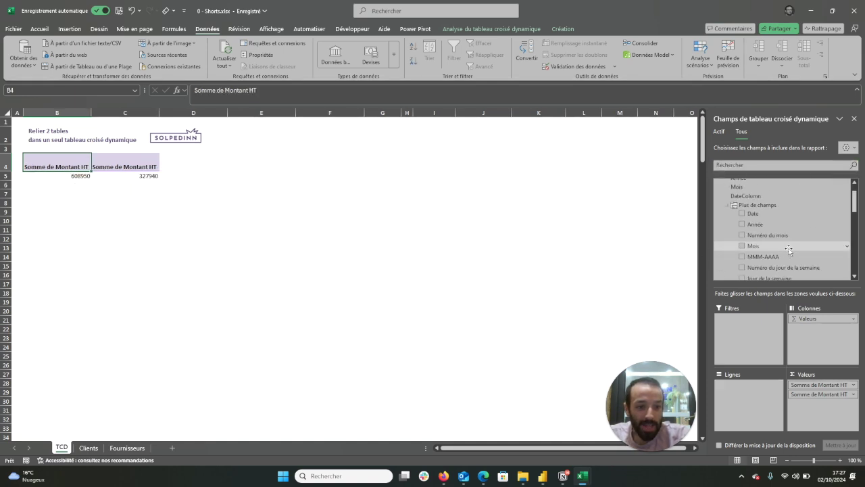
scroll(764, 216, "up", 2)
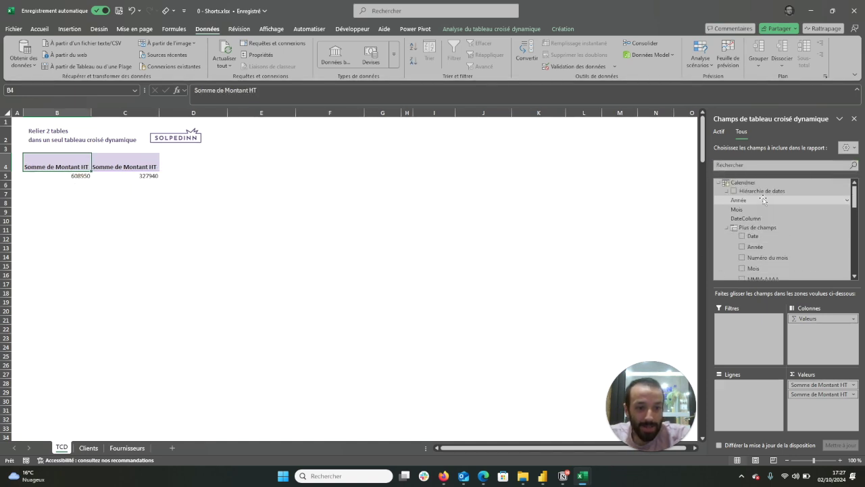
left_click_drag(758, 219, 741, 403)
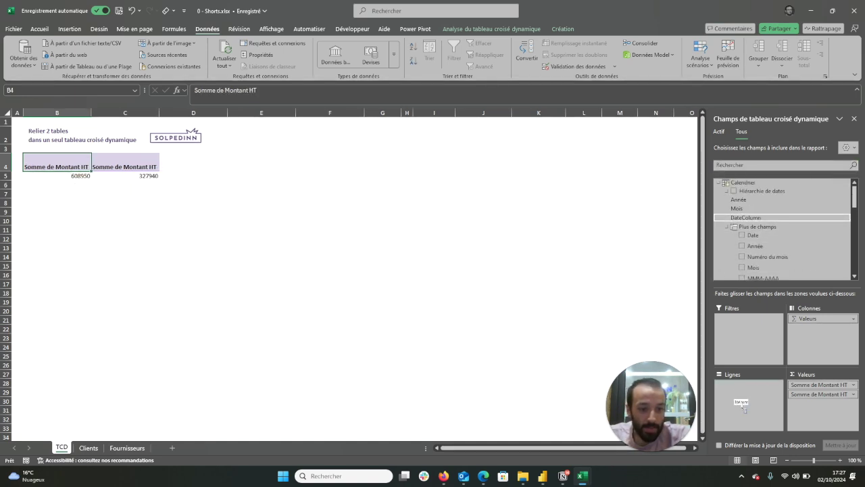